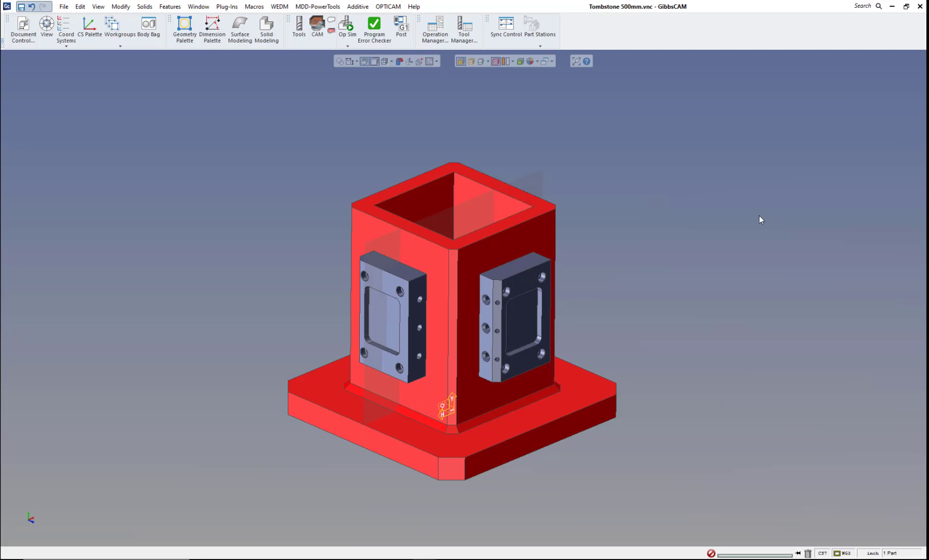
Step: Open the Preferences dialog and move it aside, clear of the model
left_click(64, 6)
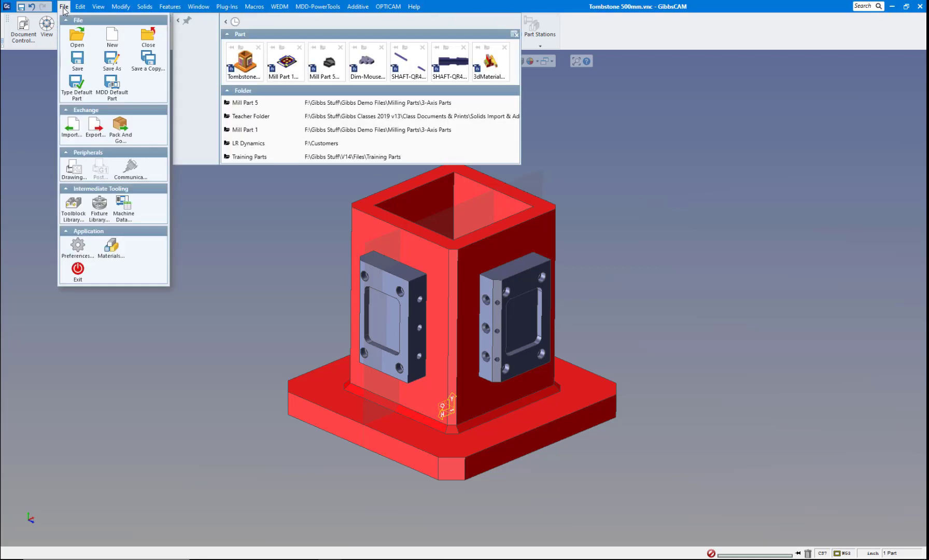
left_click(77, 246)
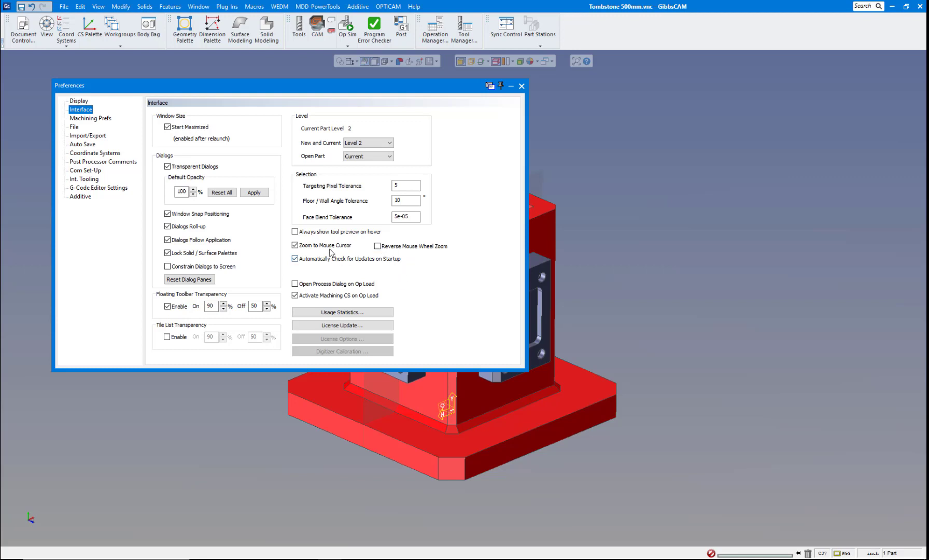
left_click_drag(341, 92, 259, 141)
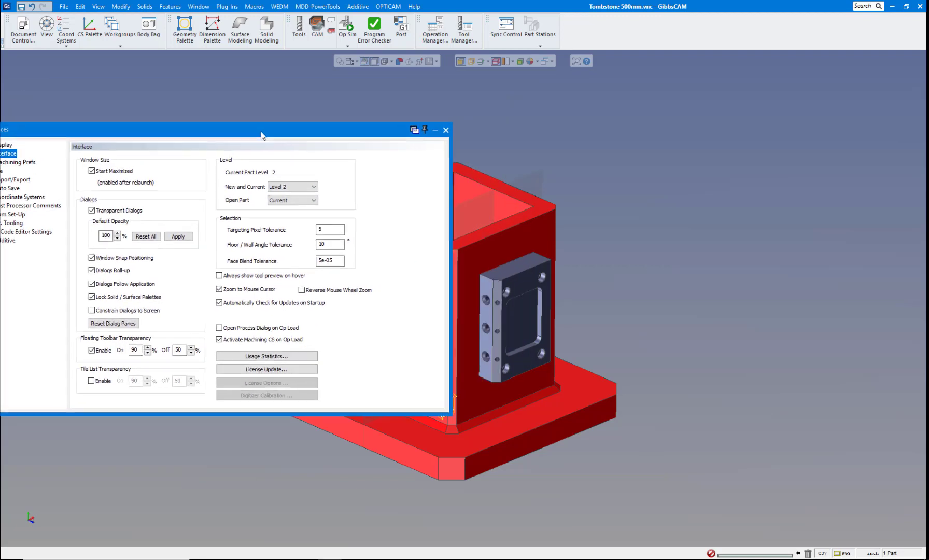
Step: Test zooming the part with Reverse Mouse Wheel Zoom on, then switch it back off
scroll(563, 224, "up", 2)
scroll(561, 225, "down", 2)
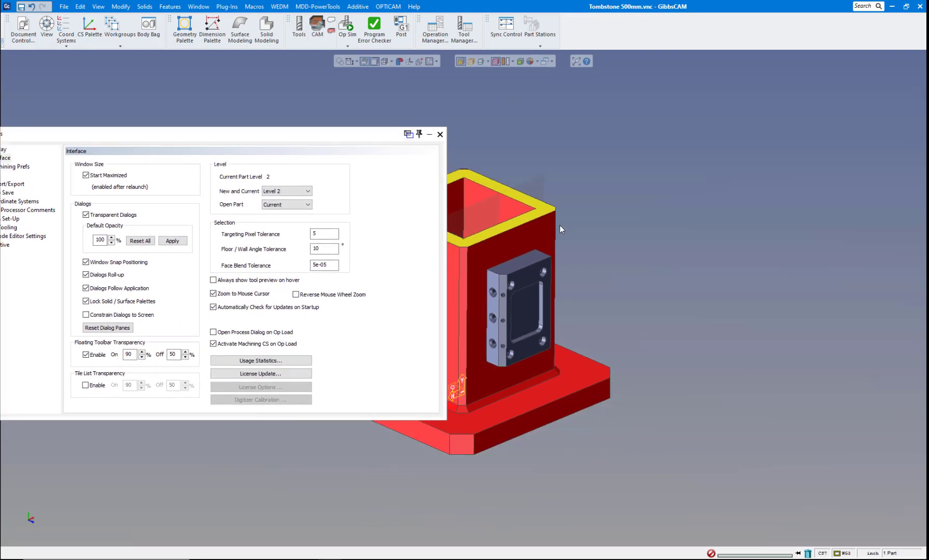
middle_click_drag(559, 225, 505, 210)
scroll(506, 210, "up", 2)
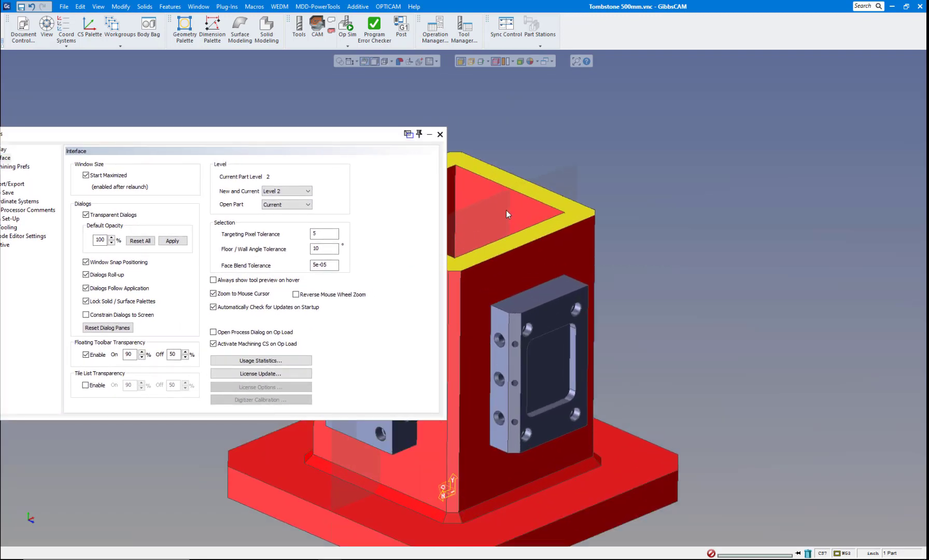
scroll(506, 211, "up", 2)
scroll(506, 210, "up", 2)
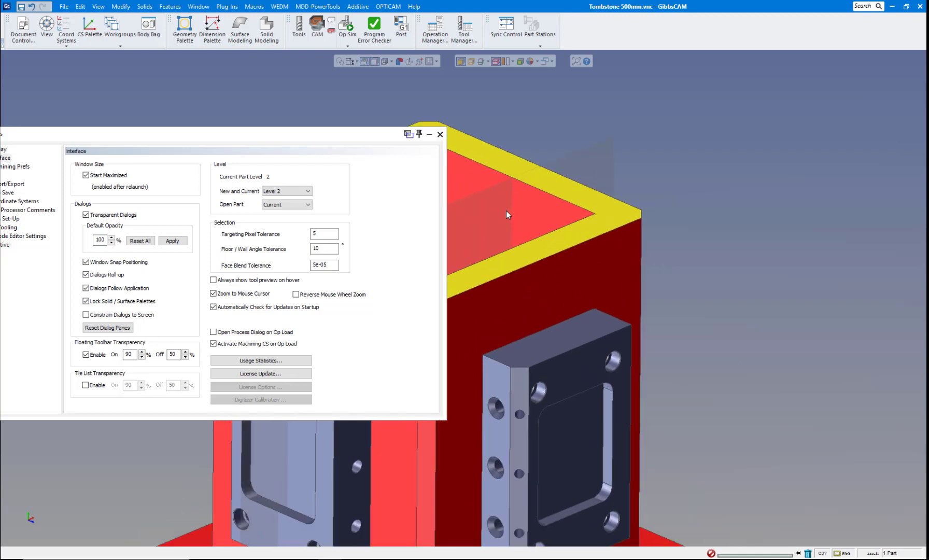
scroll(506, 210, "down", 4)
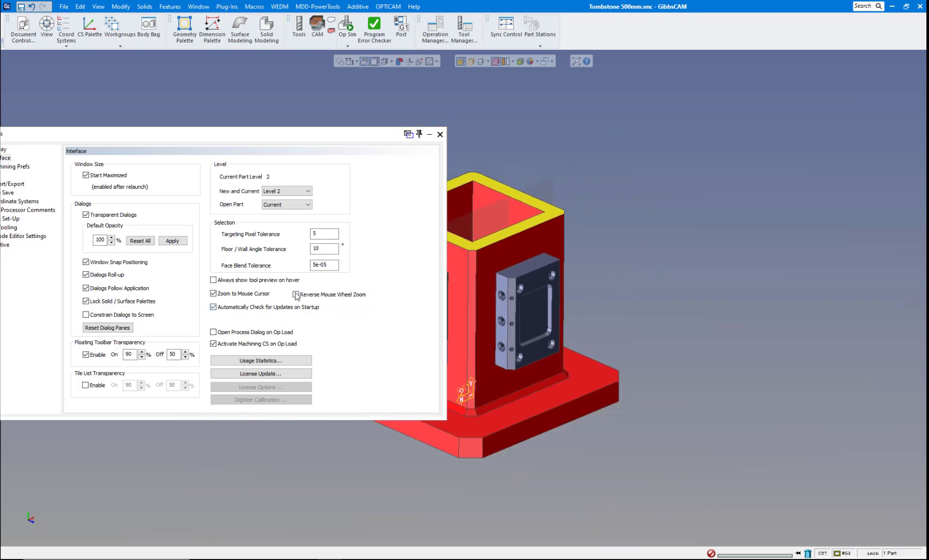
left_click(296, 294)
scroll(474, 276, "down", 1)
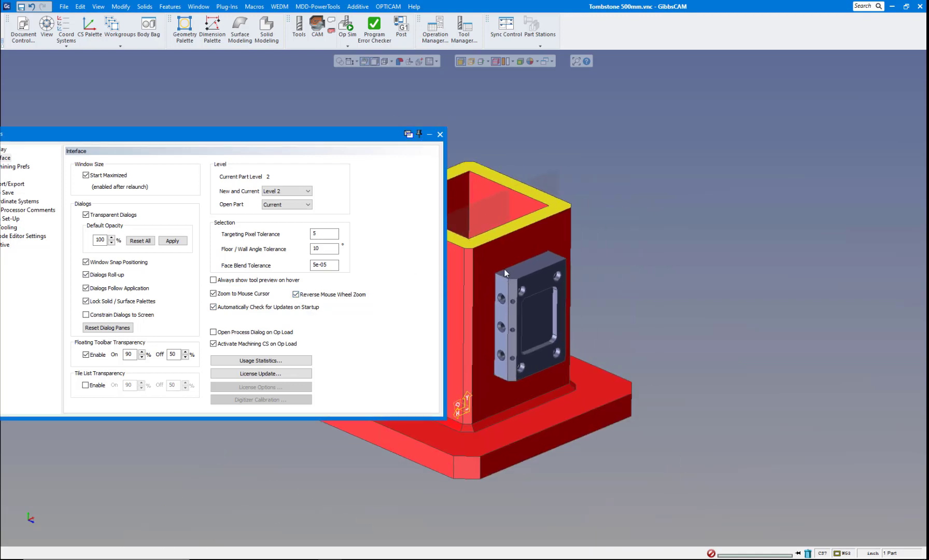
scroll(506, 273, "up", 3)
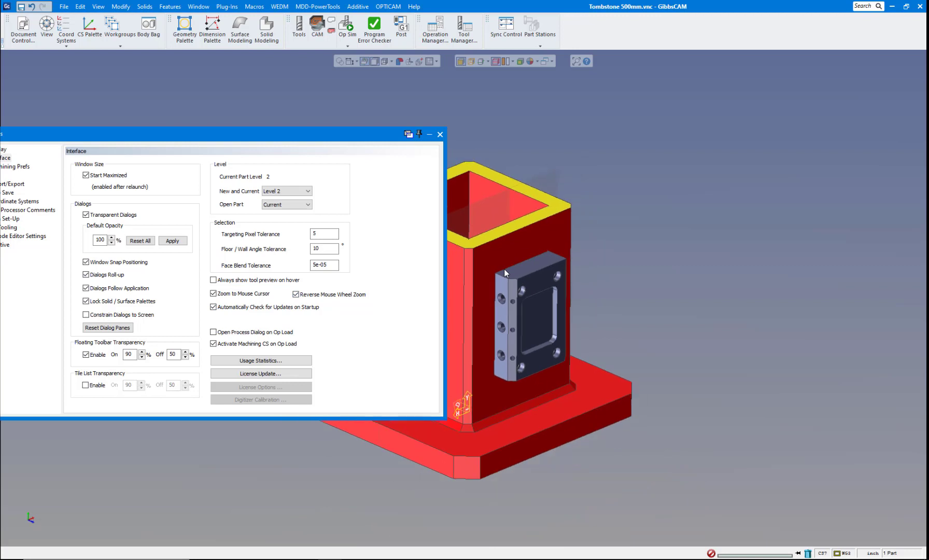
left_click(296, 294)
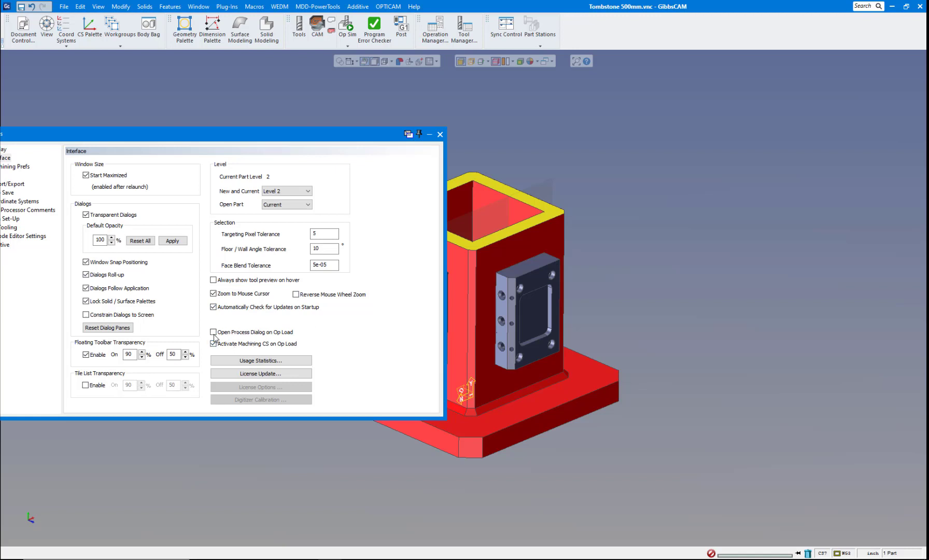
Step: Enable Open Process Dialog on Op Load, then load operation 4 in CAM and close its Roughing dialog
left_click_drag(236, 134, 461, 181)
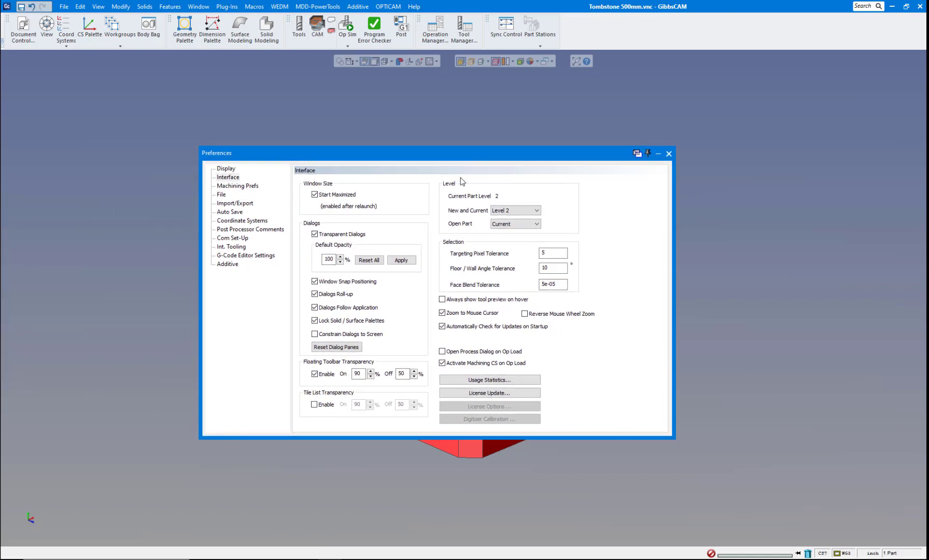
left_click(442, 353)
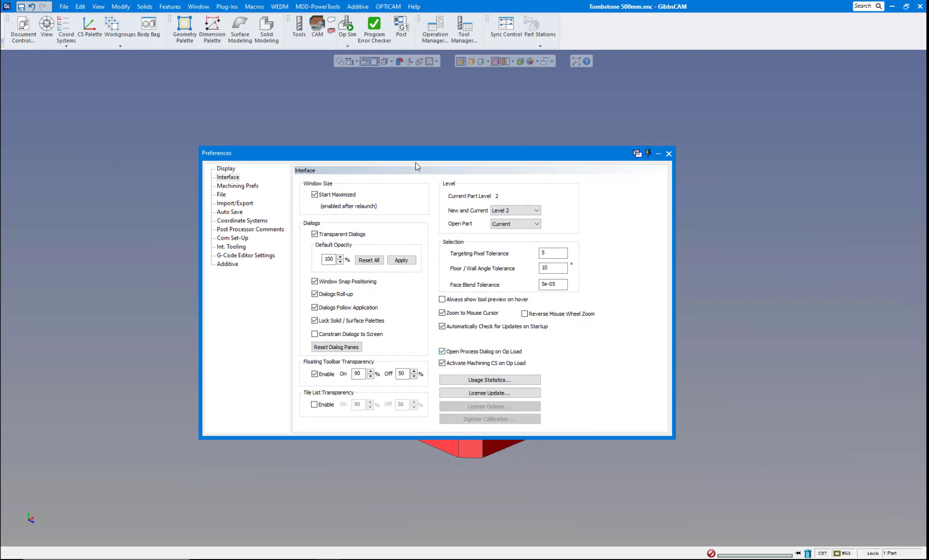
left_click(313, 39)
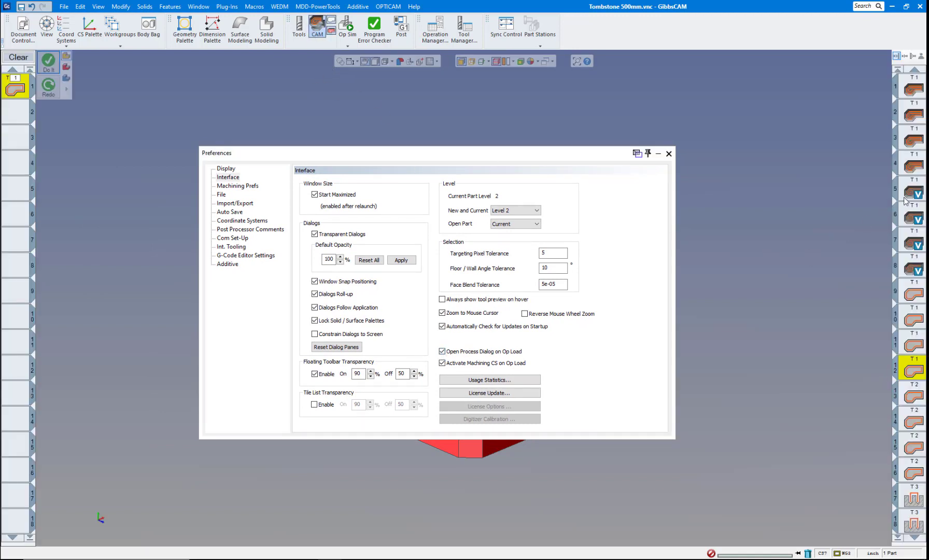
left_click(915, 166)
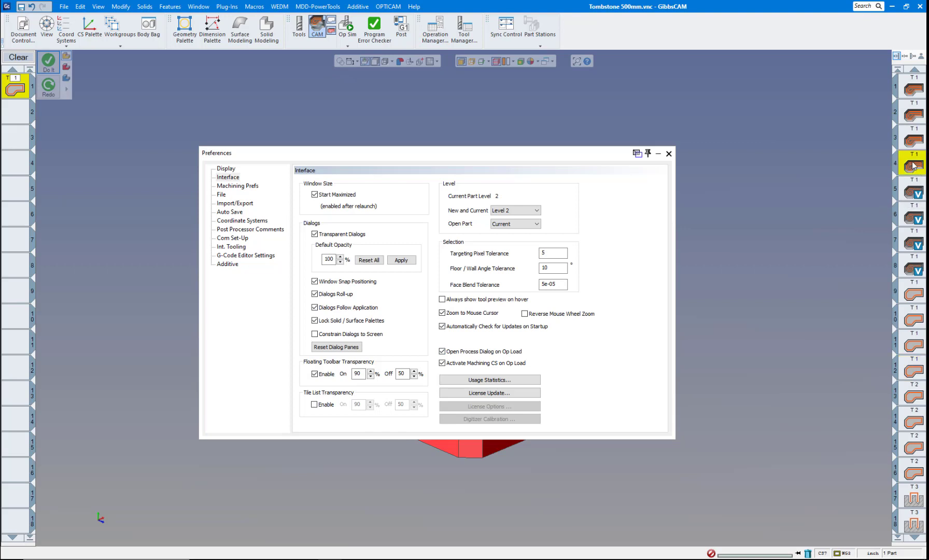
double_click(914, 165)
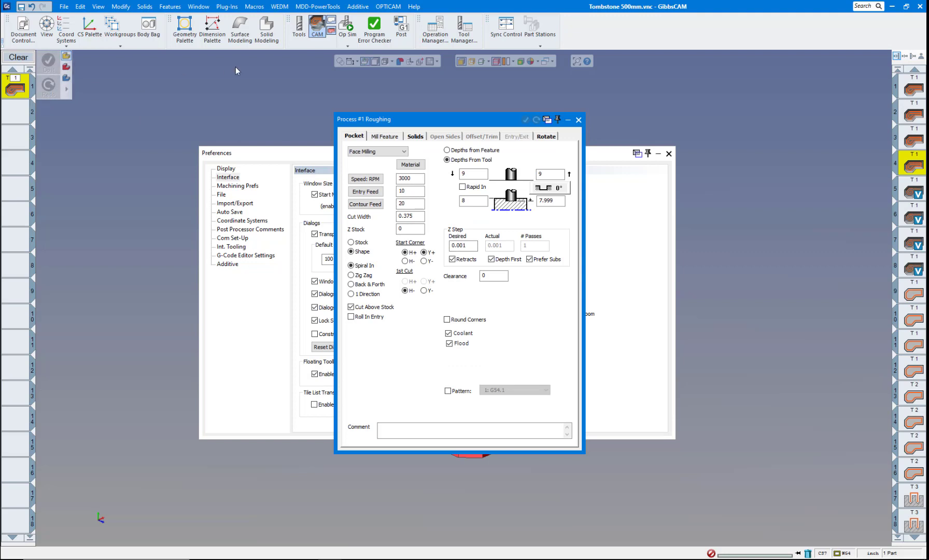
left_click(300, 26)
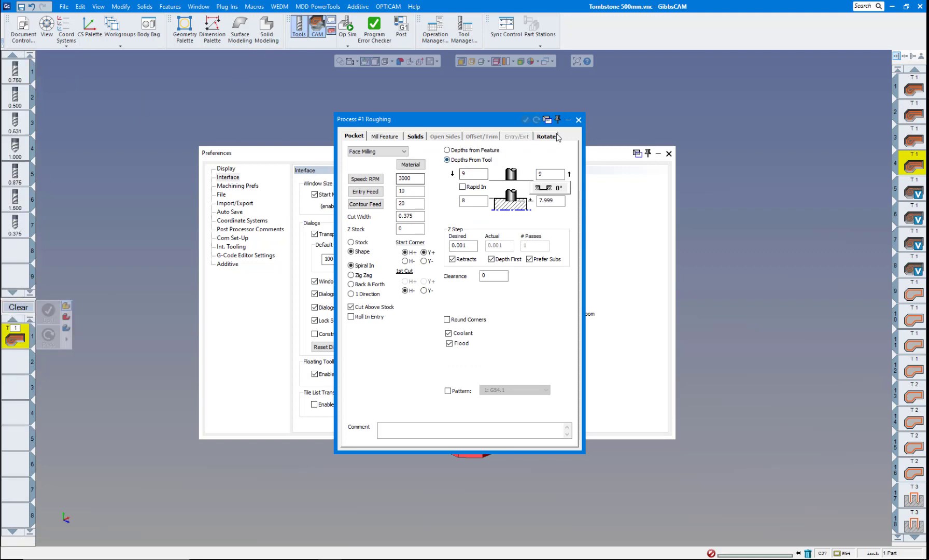
left_click(579, 120)
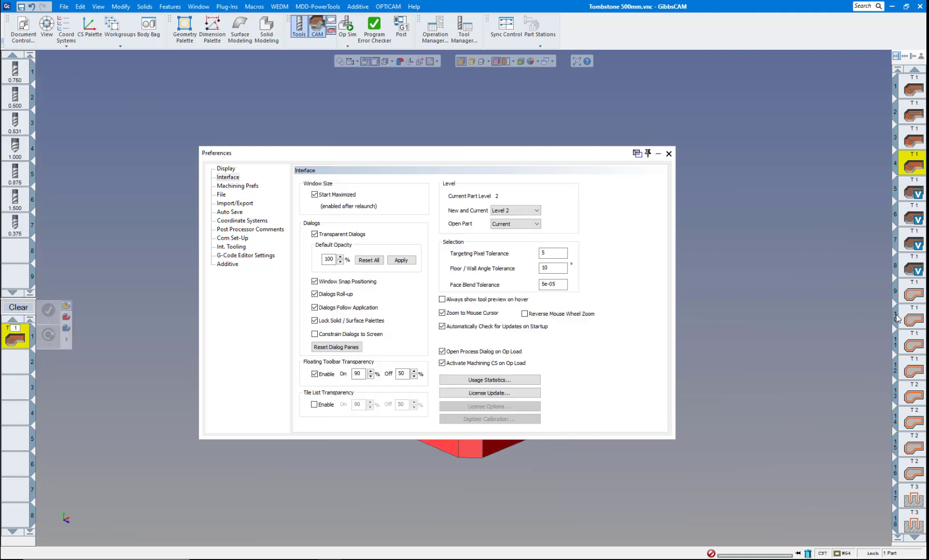
Step: Load operation 9 and close the Contour process dialog that opens automatically
left_click(916, 294)
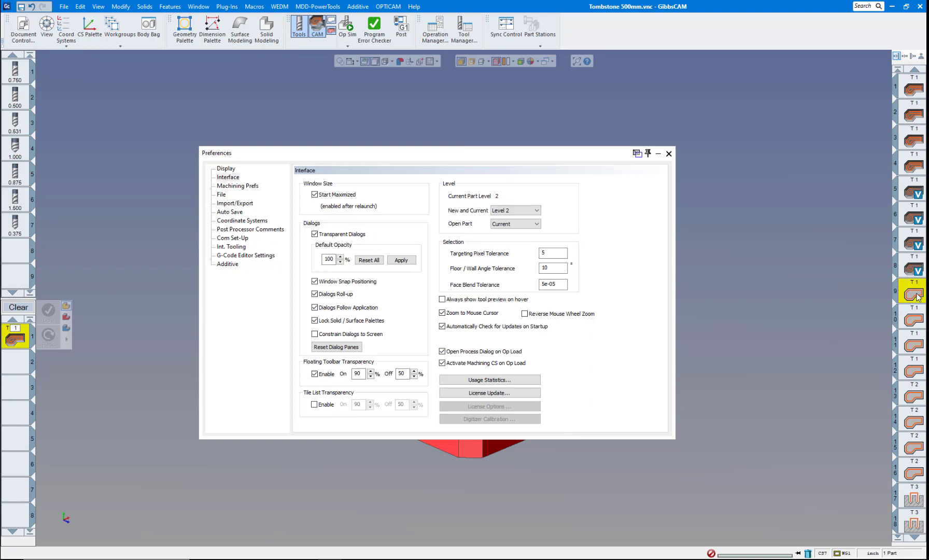
double_click(916, 295)
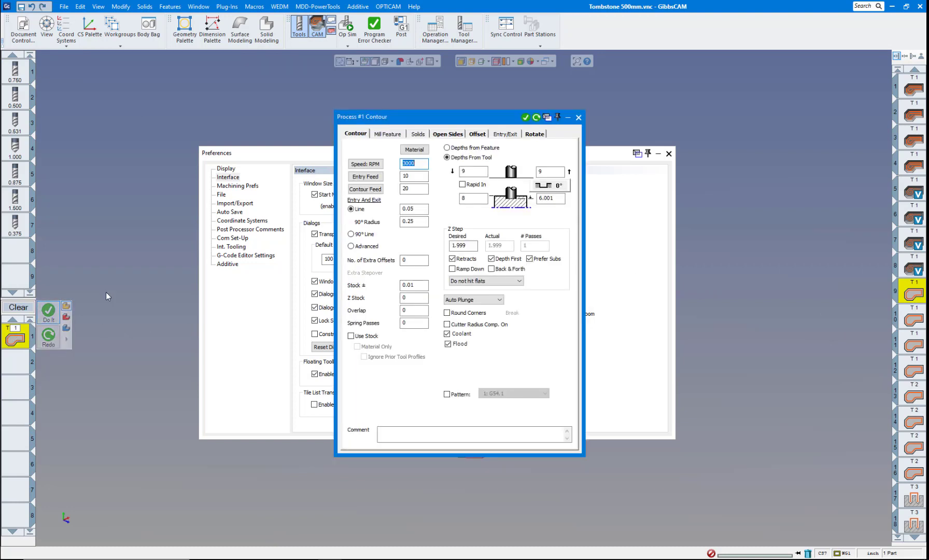
left_click(578, 118)
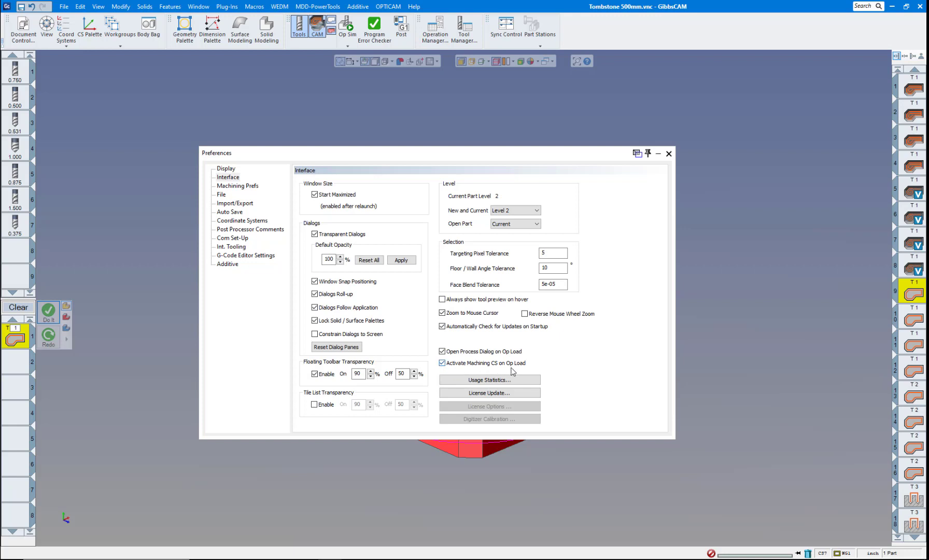
Step: Close Preferences and cycle through G54.2, G54.6, G54.7, G54.8, G54.4, ending on G54.1
left_click(669, 154)
scroll(709, 256, "up", 1)
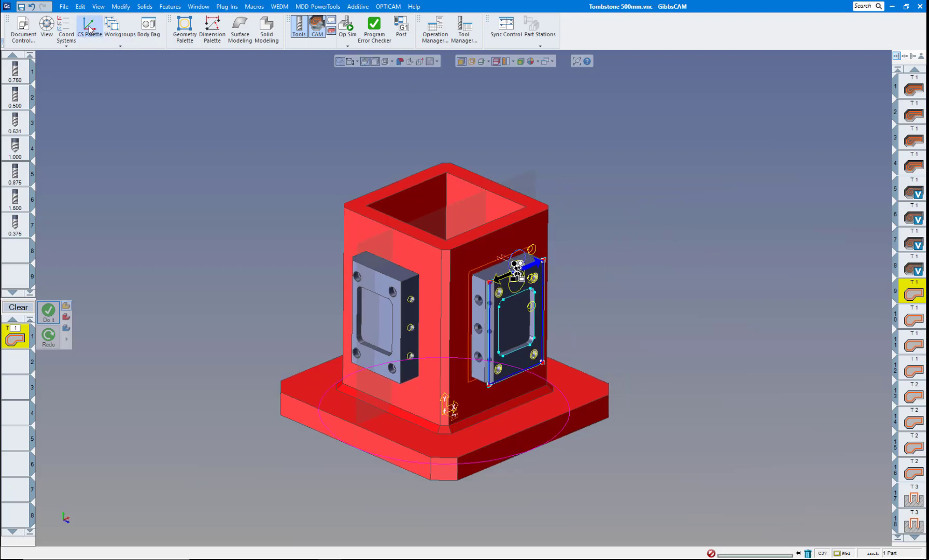
left_click(67, 26)
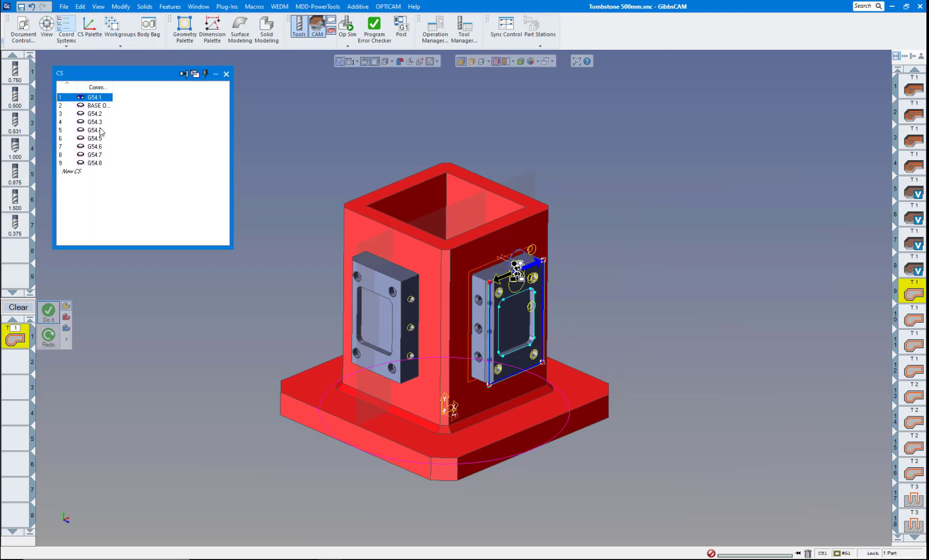
left_click(100, 115)
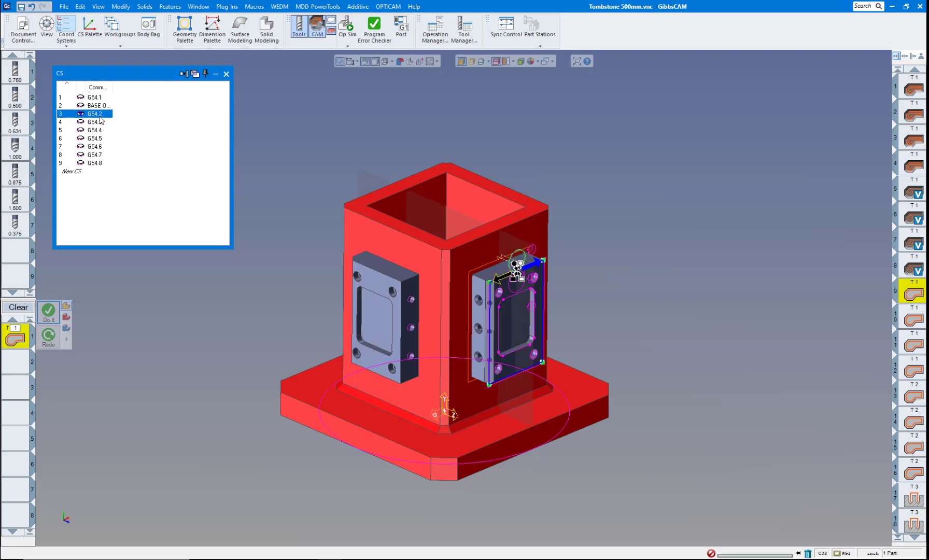
left_click(96, 146)
left_click(95, 156)
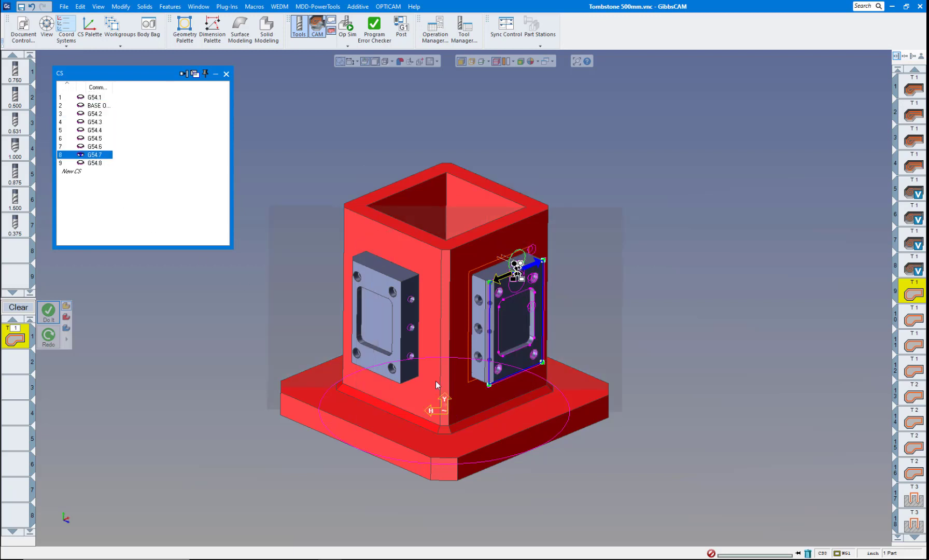
left_click(96, 164)
left_click(95, 145)
left_click(95, 130)
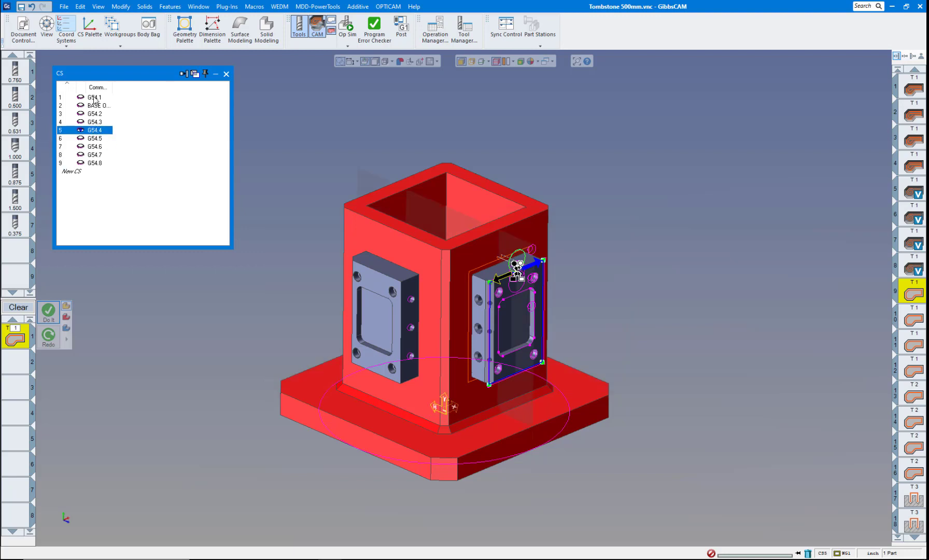
left_click(95, 98)
left_click(226, 73)
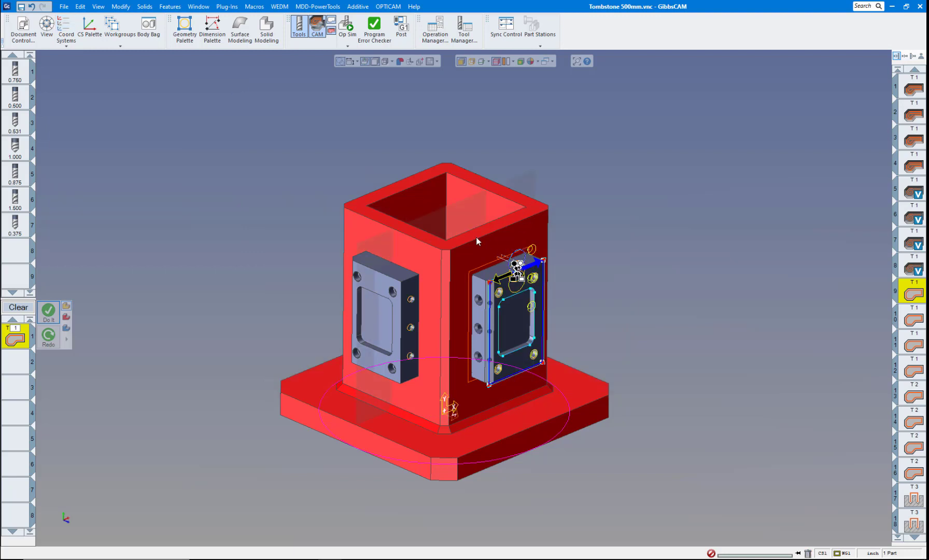
Step: Zoom and pan the view to frame the part
scroll(534, 342, "up", 4)
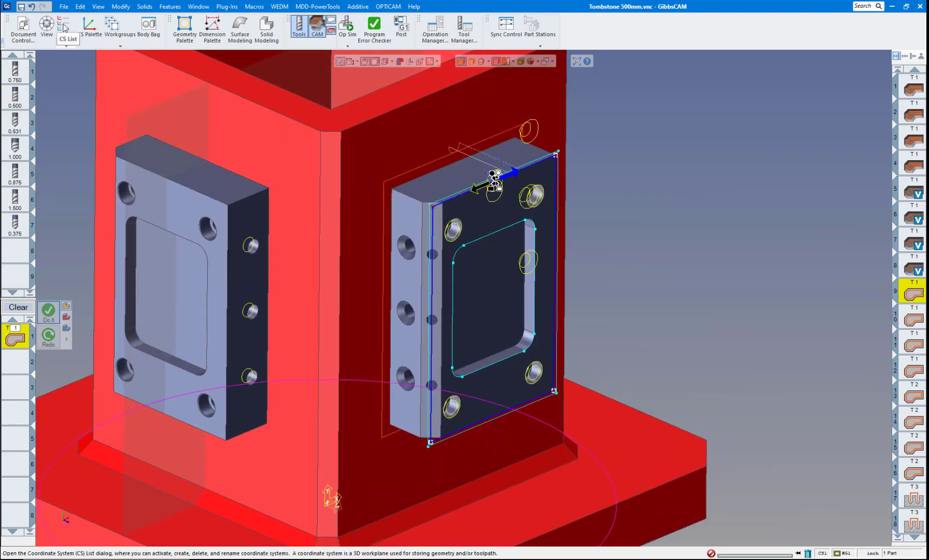
scroll(472, 276, "up", 2)
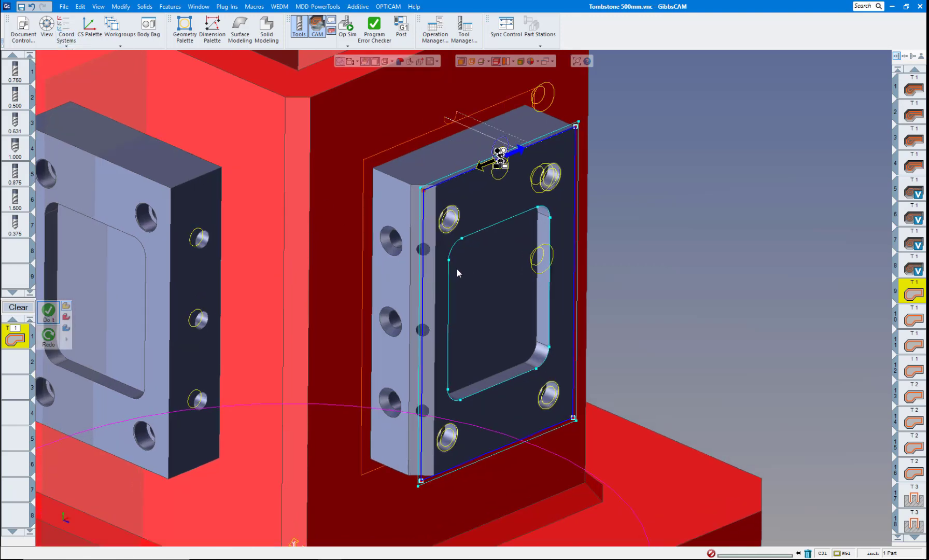
scroll(433, 258, "down", 4)
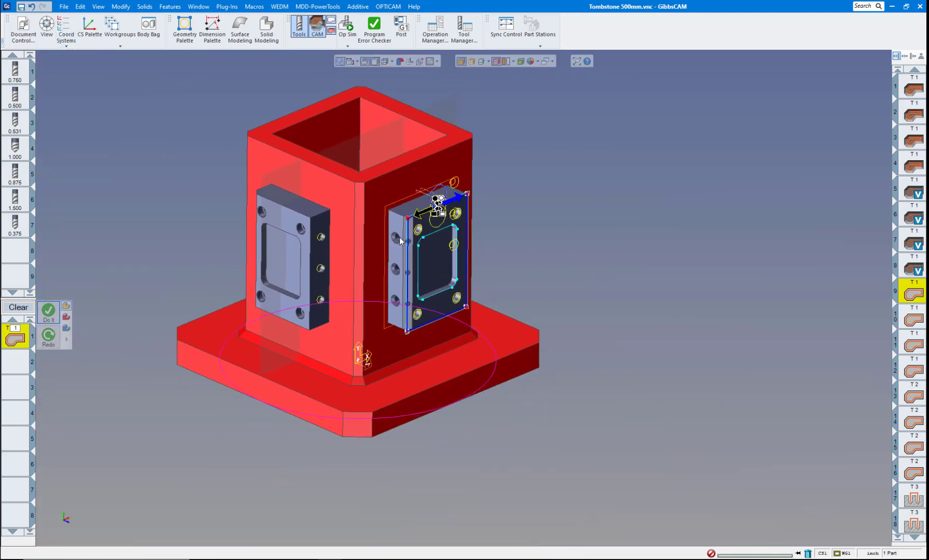
middle_click_drag(396, 247, 534, 289)
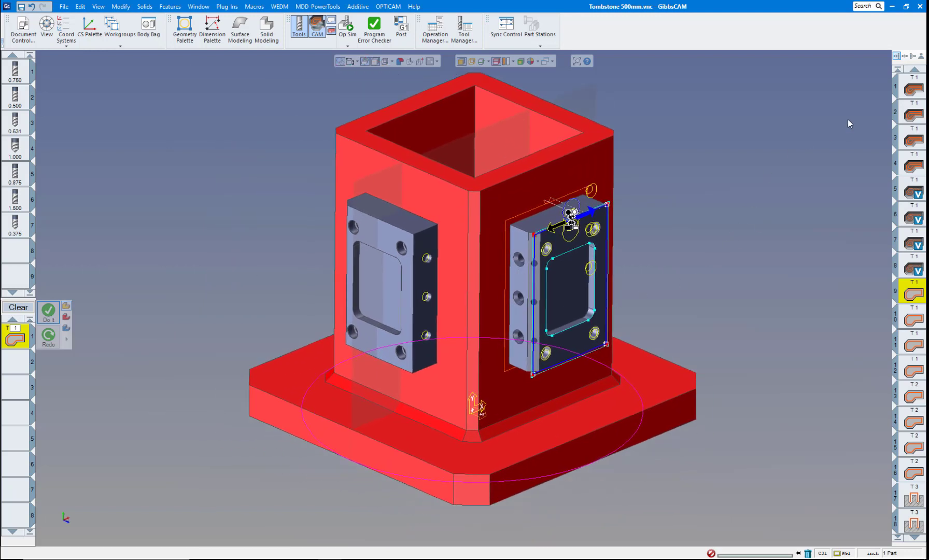
Step: Load operation 1 and close its Roughing process dialog
left_click(914, 89)
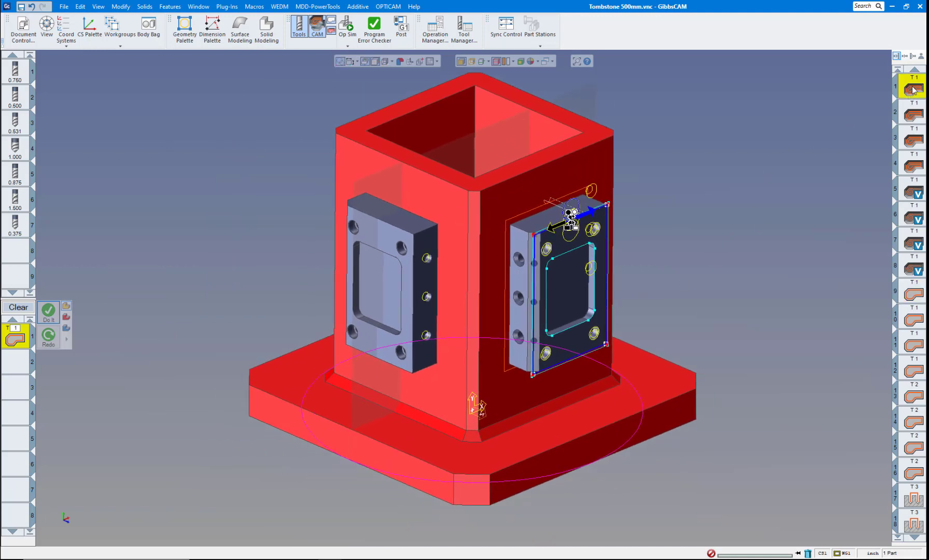
double_click(914, 89)
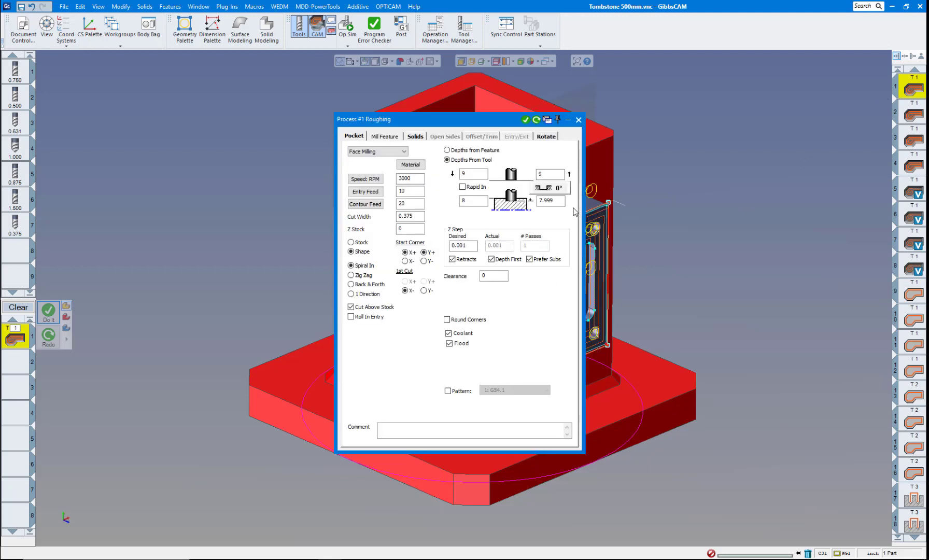
left_click(579, 121)
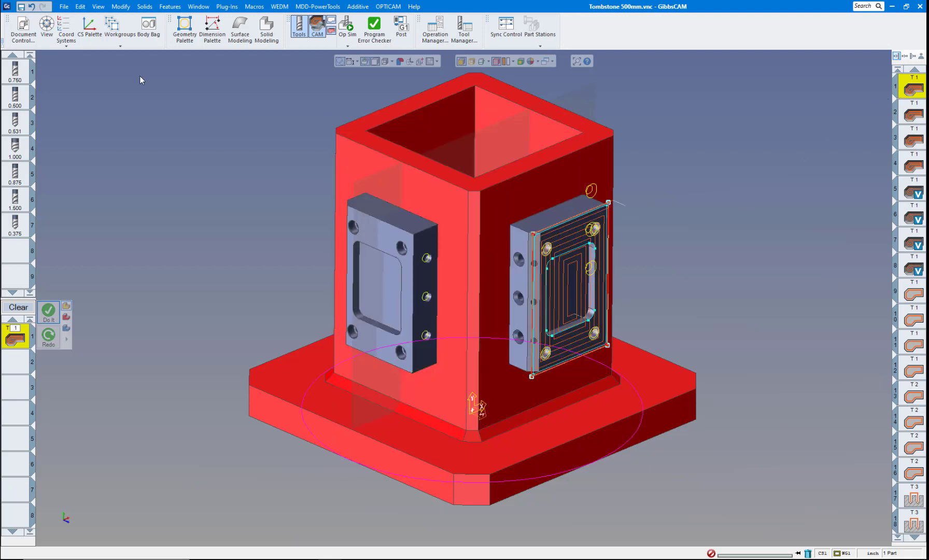
Step: Uncheck Open Process Dialog on Op Load in Interface preferences and close Preferences
left_click(63, 6)
left_click(76, 247)
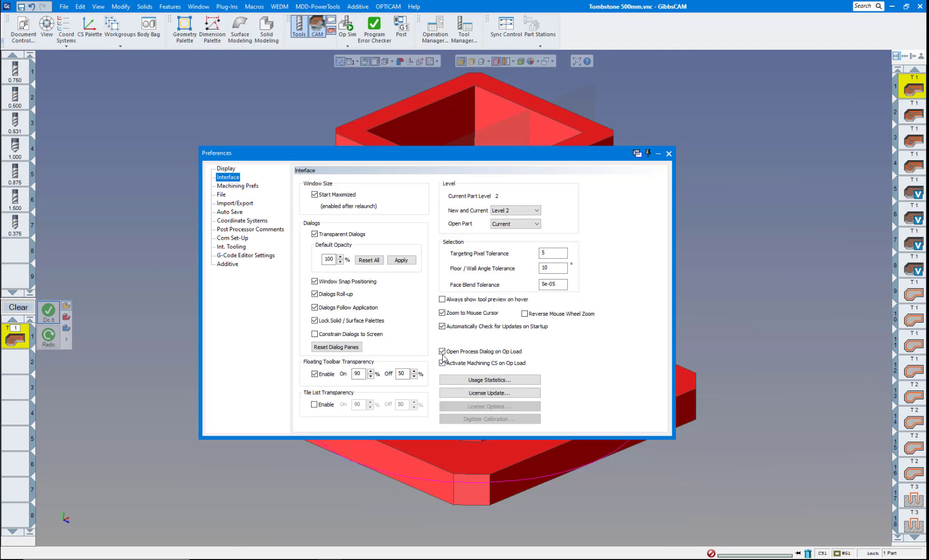
left_click(442, 352)
left_click(669, 154)
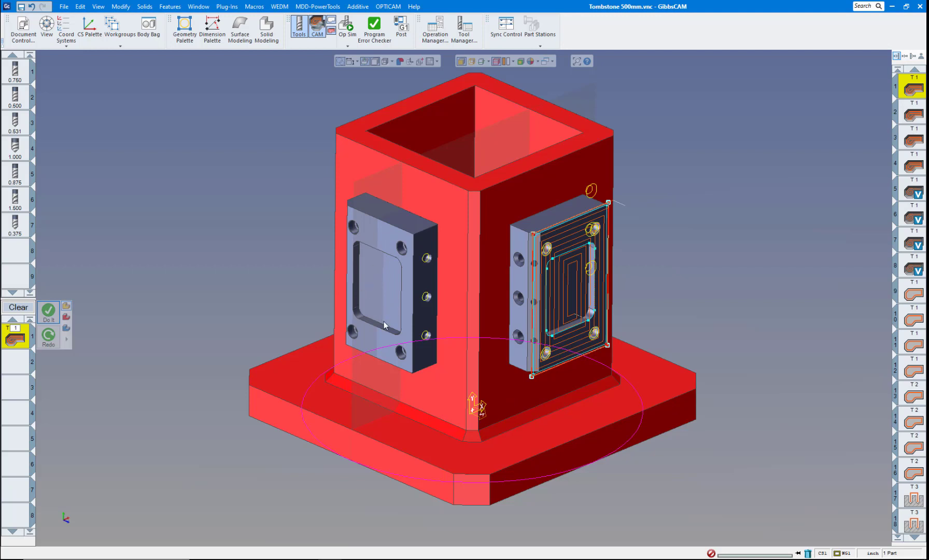
Step: Load operations 9, 3, 13, 15, 14 and 17 in turn to view their toolpaths
left_click(914, 297)
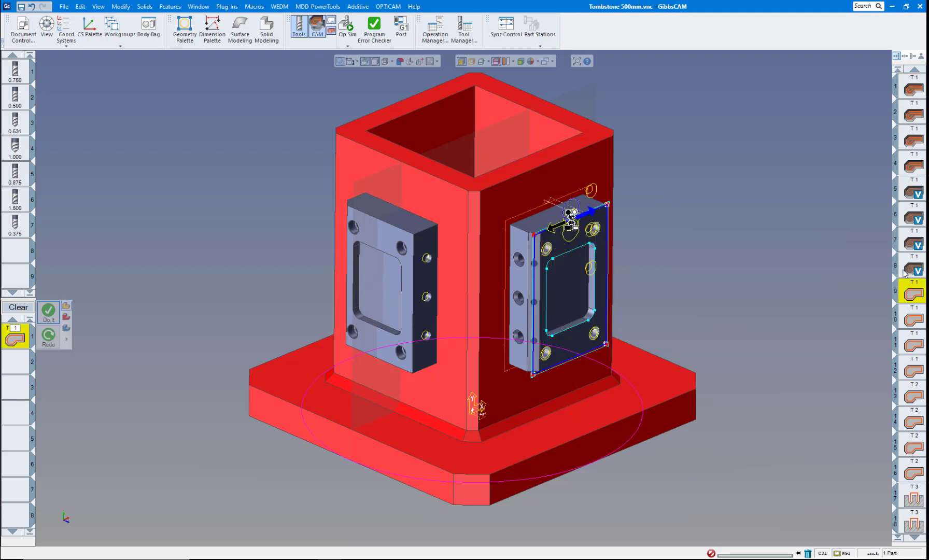
left_click(911, 144)
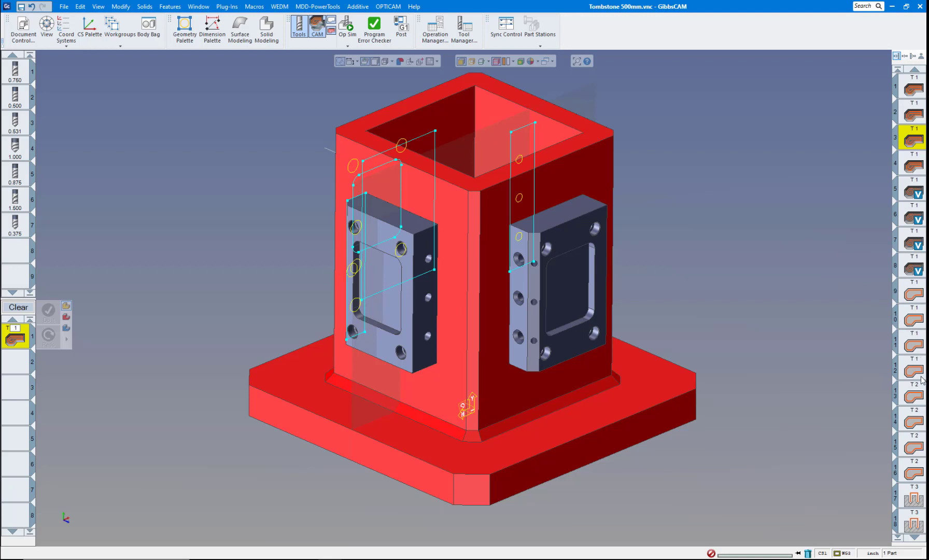
double_click(918, 396)
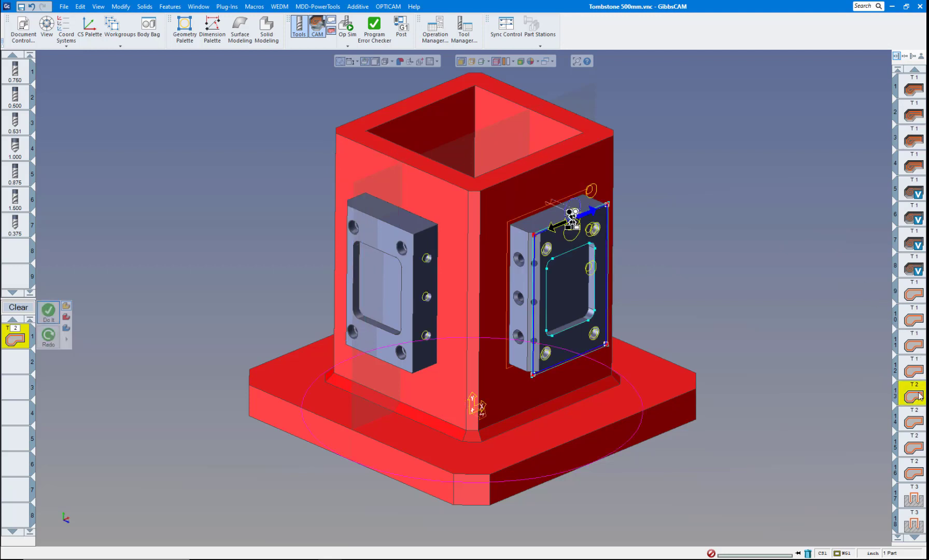
double_click(913, 441)
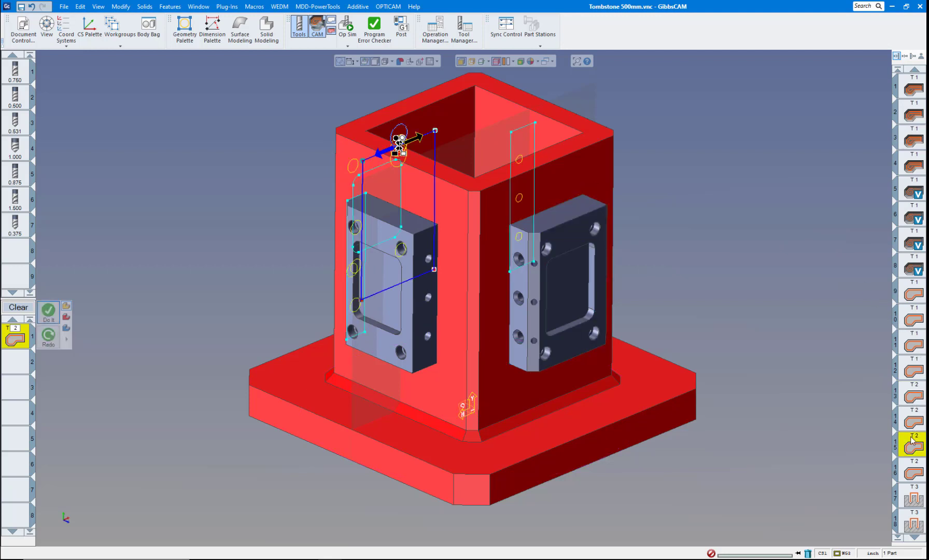
left_click(918, 416)
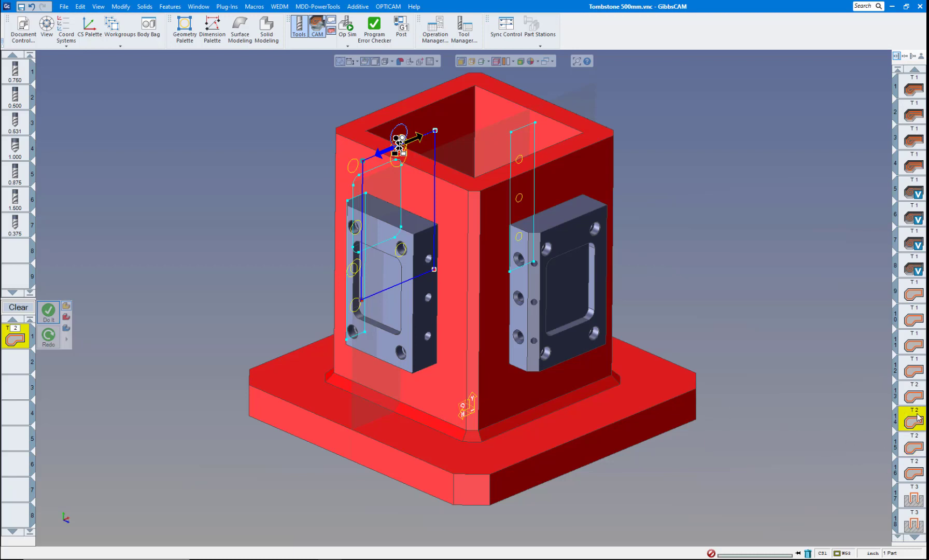
left_click(907, 497)
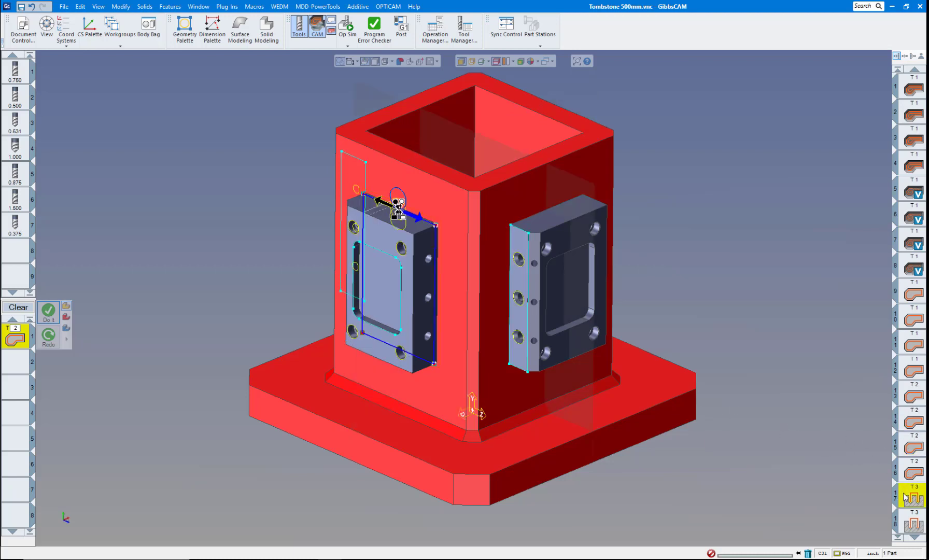
Step: Load operations 19, 20, 23 and T4 operation 33, then check the coordinate system list
scroll(915, 503, "down", 3)
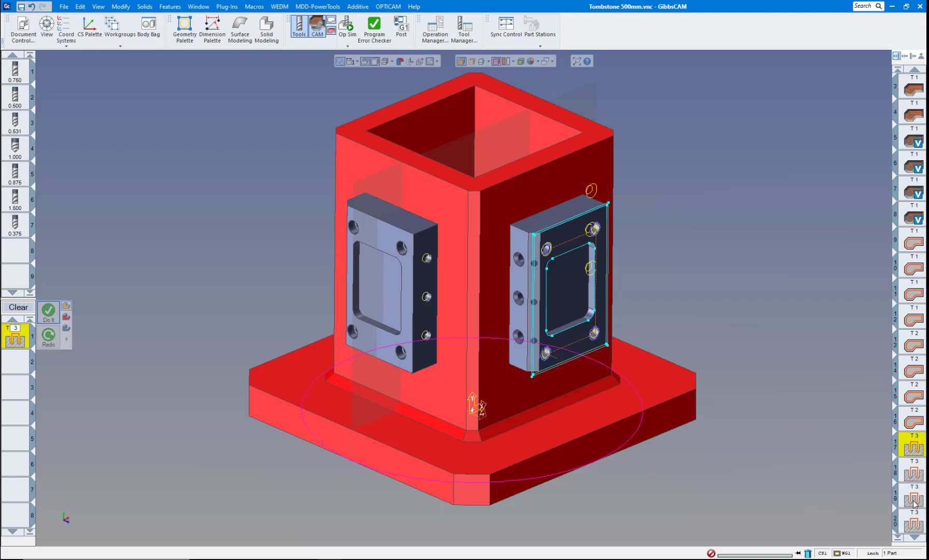
left_click(917, 474)
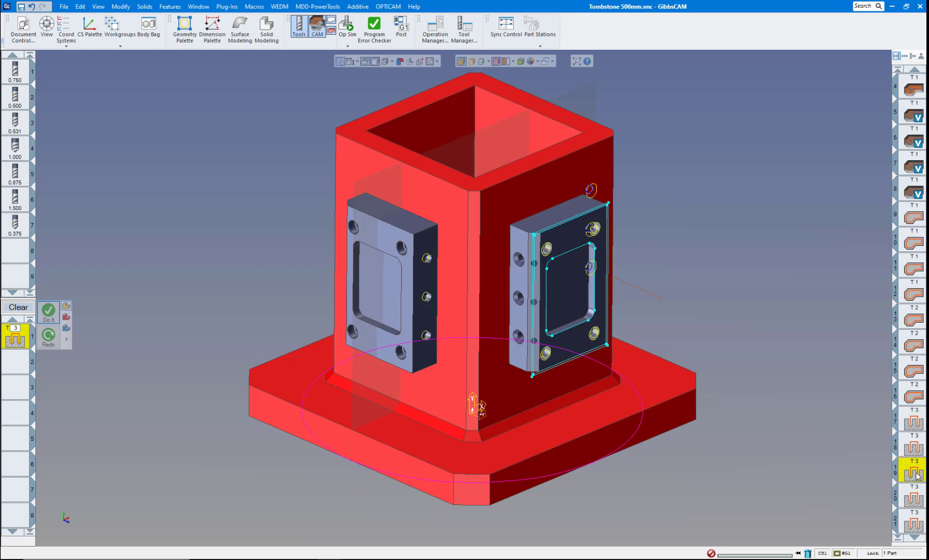
left_click(908, 496)
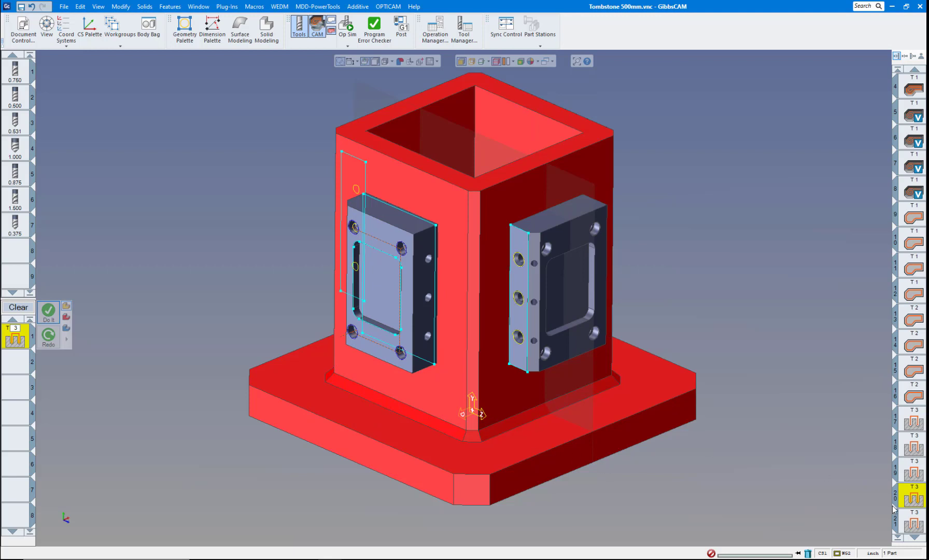
scroll(905, 511, "down", 3)
left_click(914, 498)
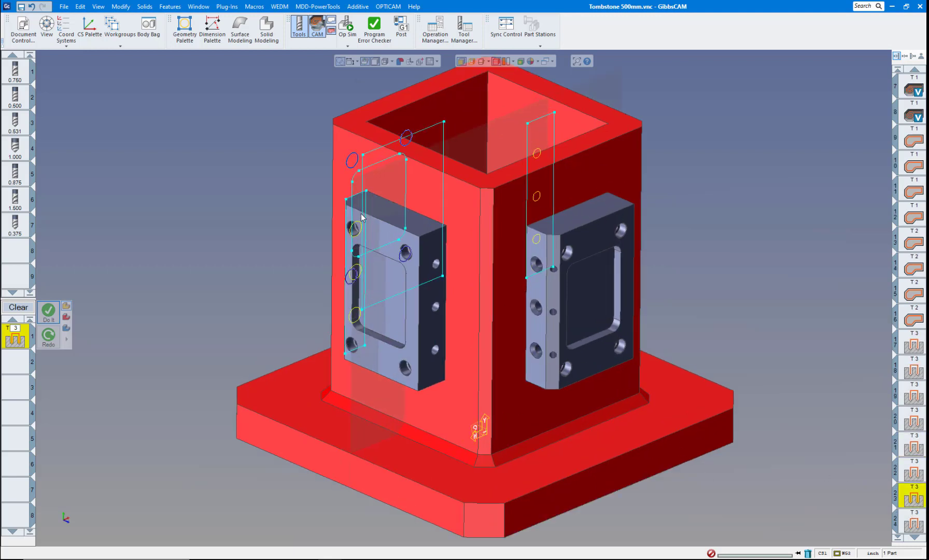
scroll(917, 472, "down", 11)
left_click(915, 473)
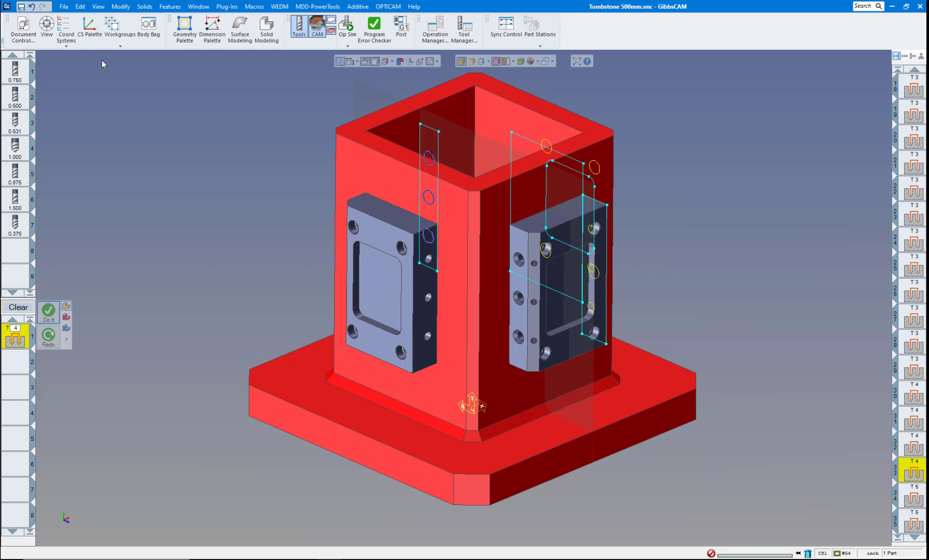
left_click(69, 34)
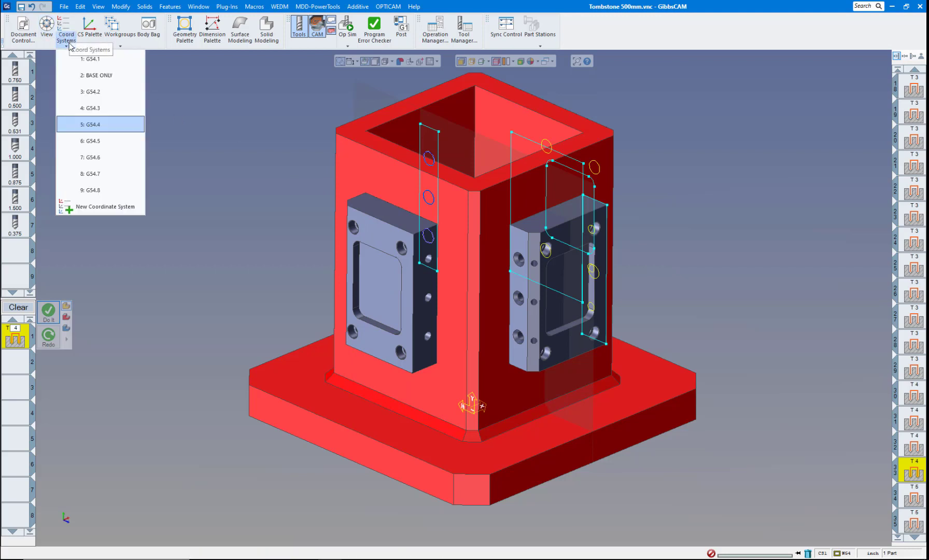
left_click(665, 157)
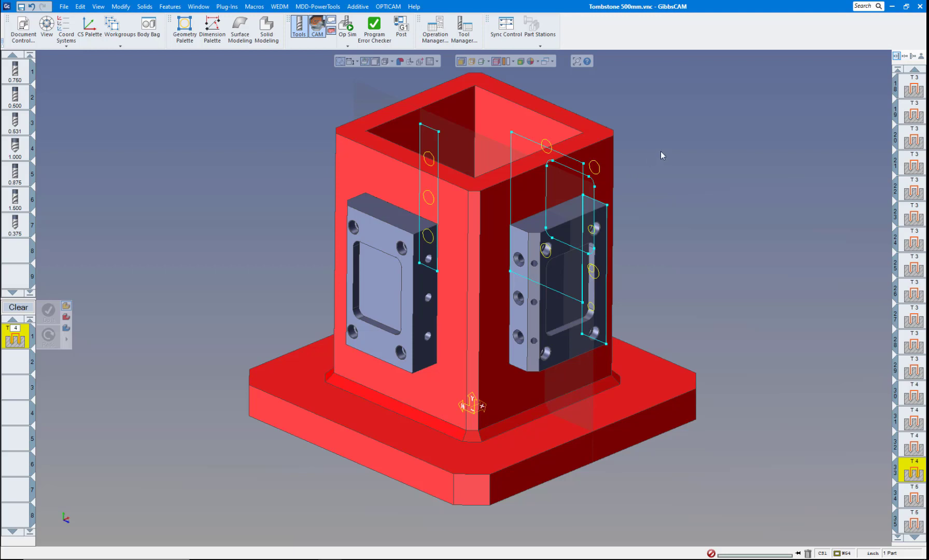
Step: Show the Machining Prefs page in Preferences and move the window up and left
left_click(63, 7)
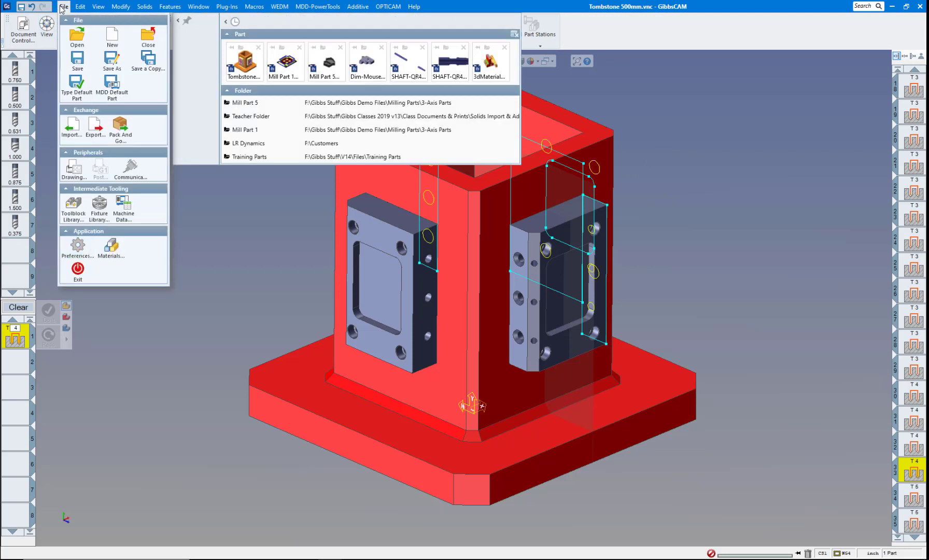
left_click(78, 245)
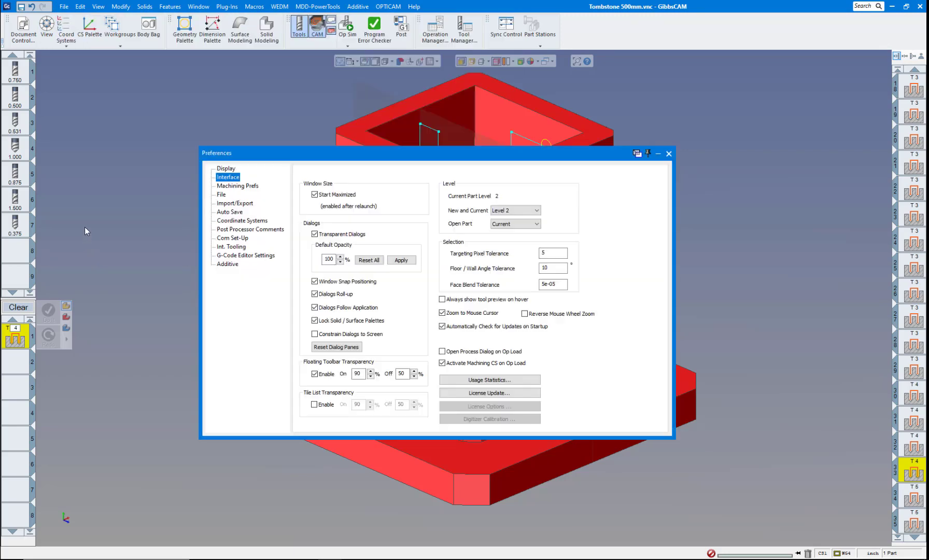
left_click(237, 186)
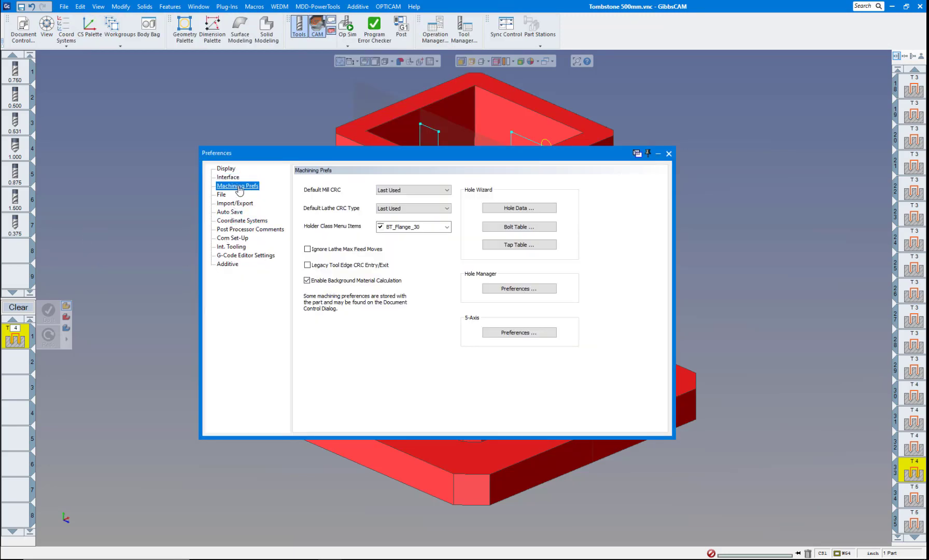
left_click_drag(380, 160, 262, 97)
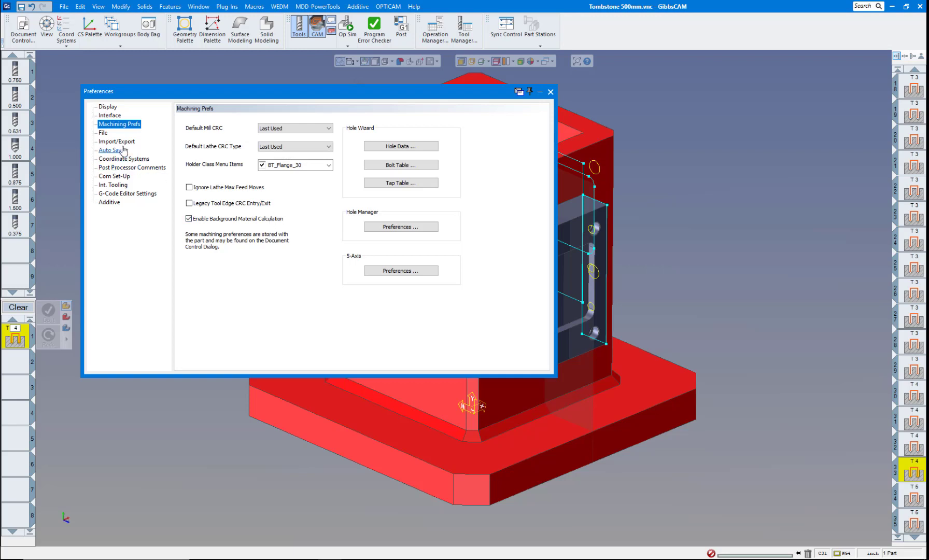
Step: Turn on 'Choose Solidworks Configuration upon import' and 'Import Construction Geometry', then close Preferences
left_click(119, 142)
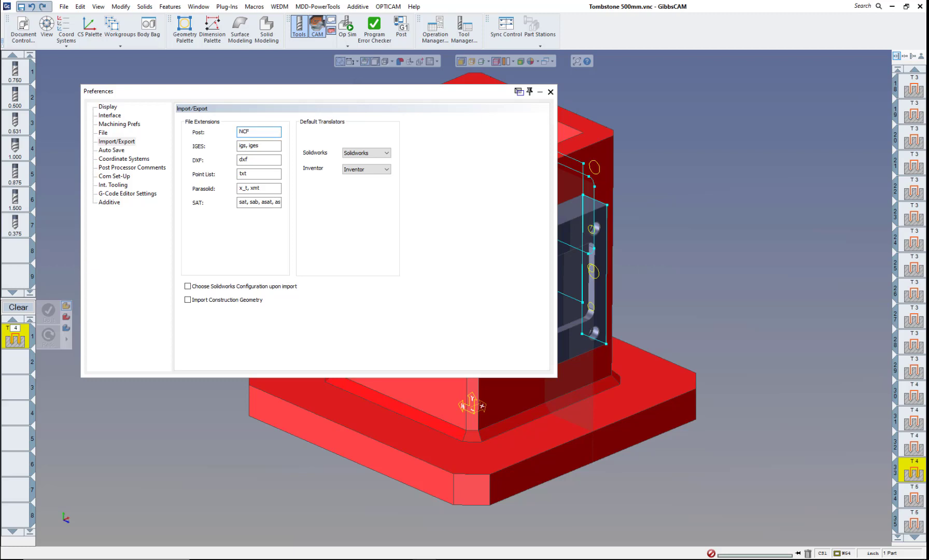
left_click(188, 300)
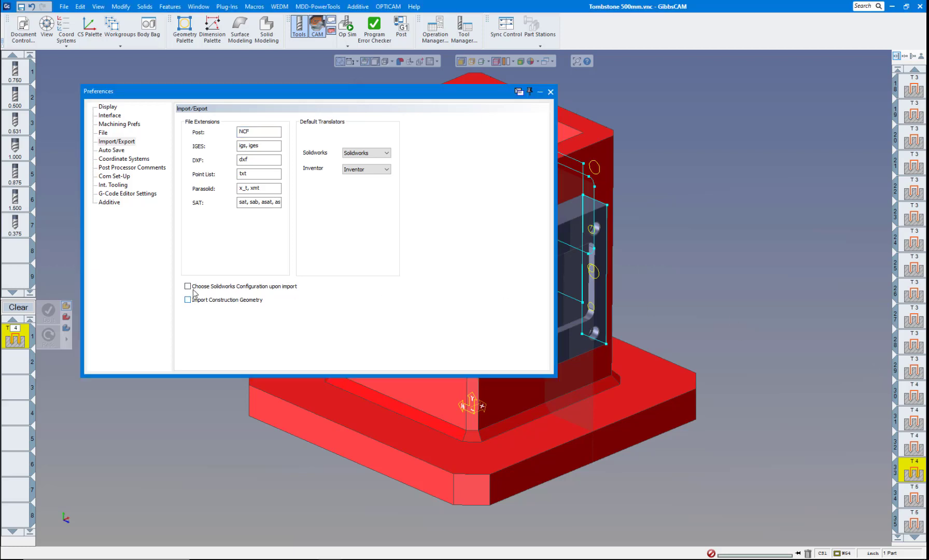
left_click(188, 286)
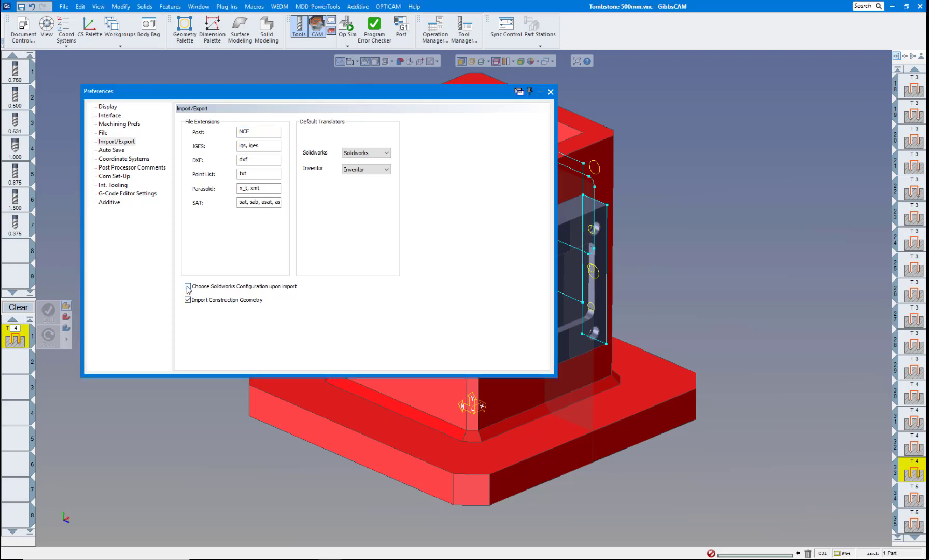
left_click(551, 93)
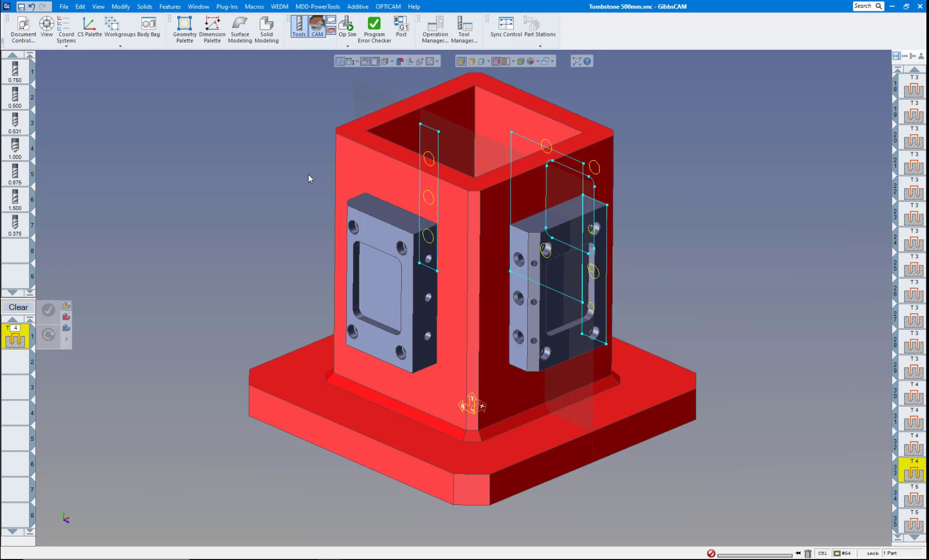
Step: Open Geometry Lession.SLDPRT via the Solidworks file filter, without saving Tombstone 500mm.vnc
left_click(65, 7)
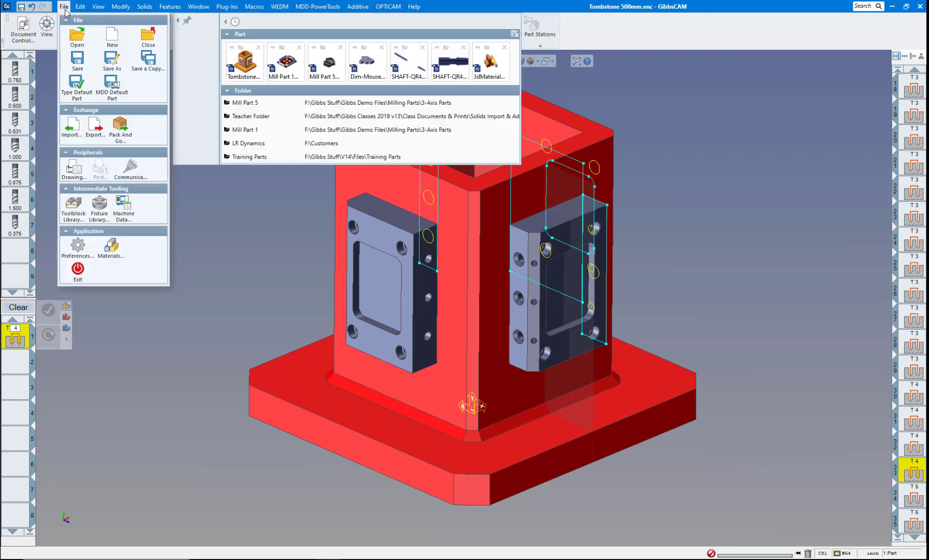
left_click(78, 42)
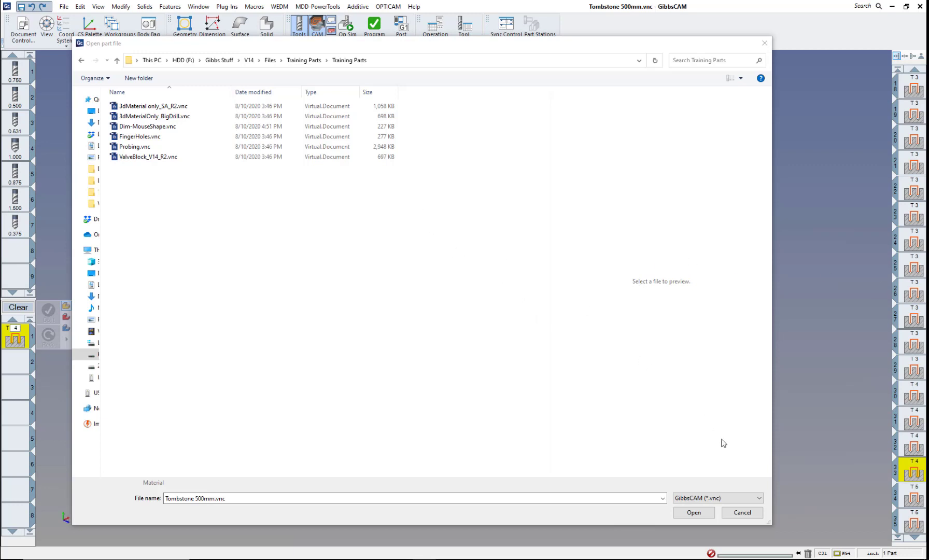
left_click(761, 499)
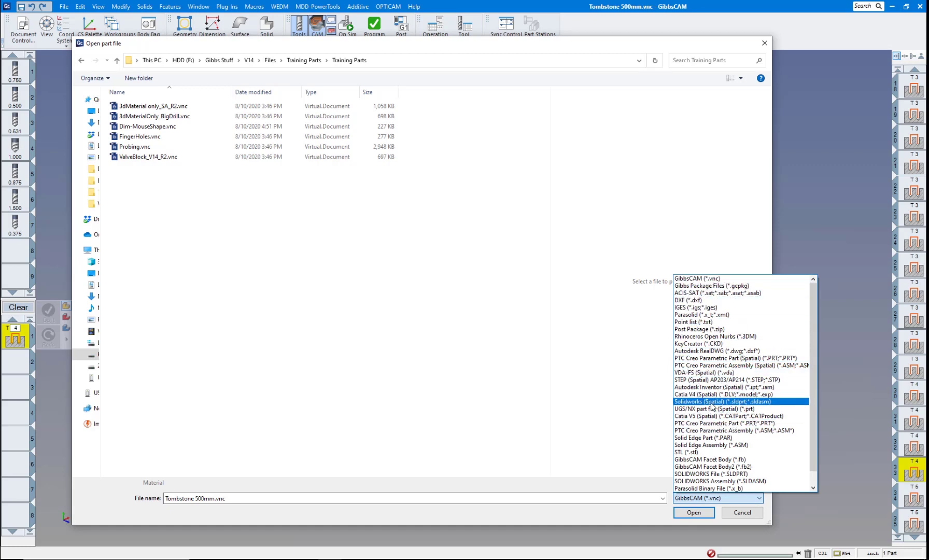
left_click(712, 402)
left_click(149, 106)
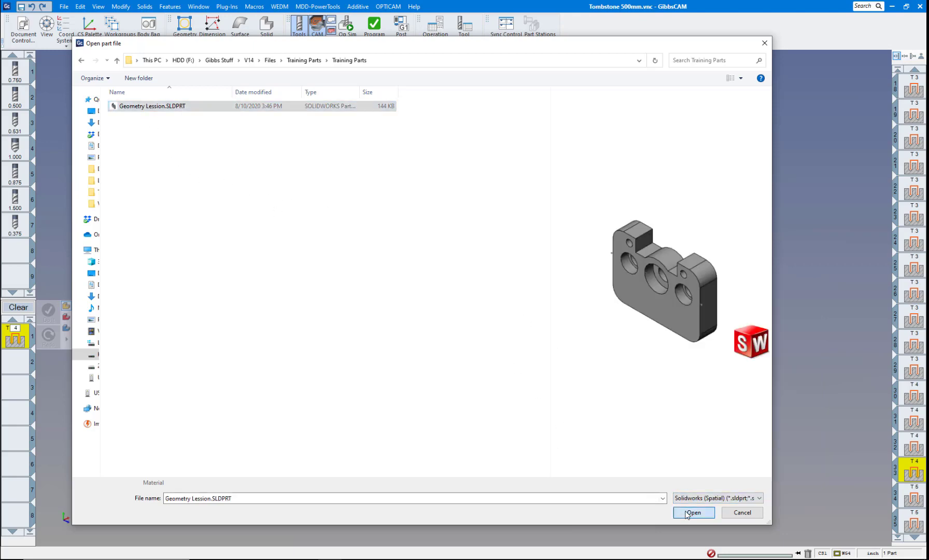
left_click(689, 513)
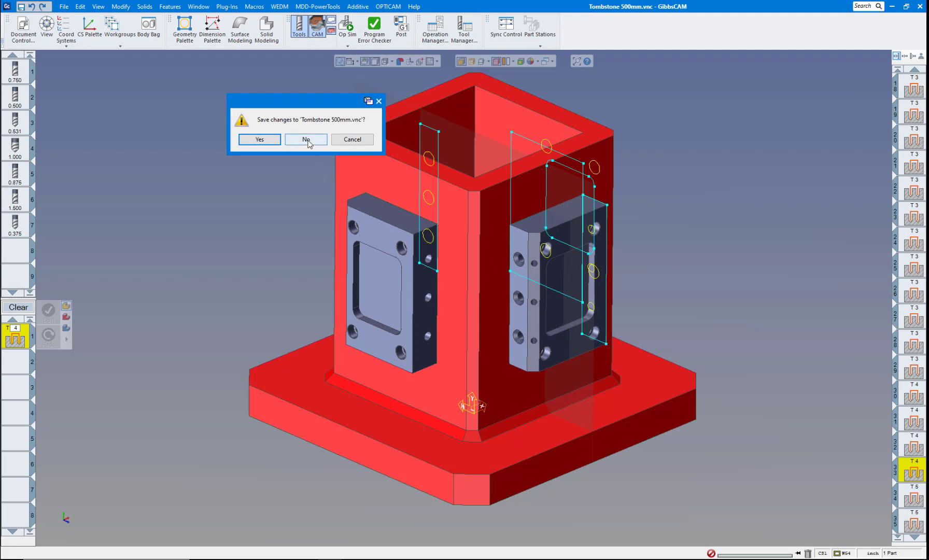
left_click(308, 141)
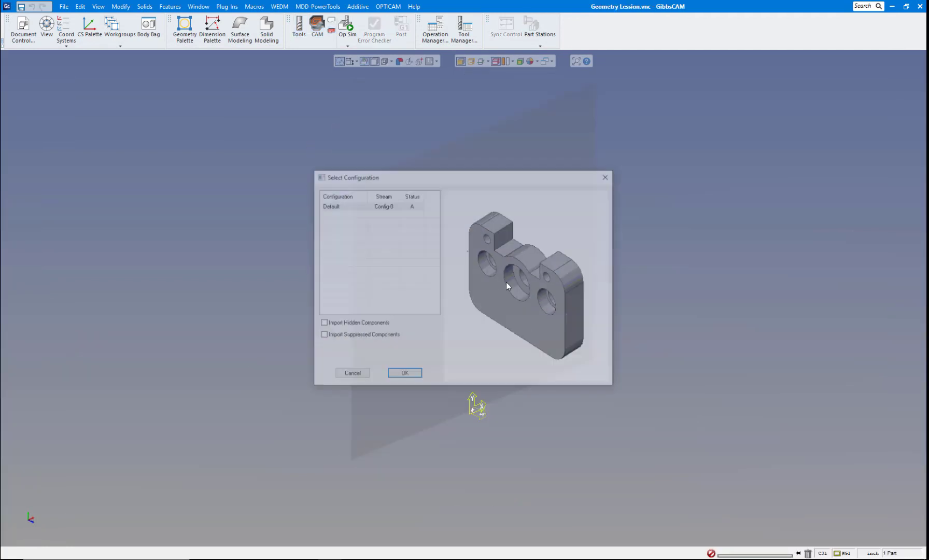
Step: Load the Default configuration and set the imported body's Chord Height to 0.001
left_click(415, 381)
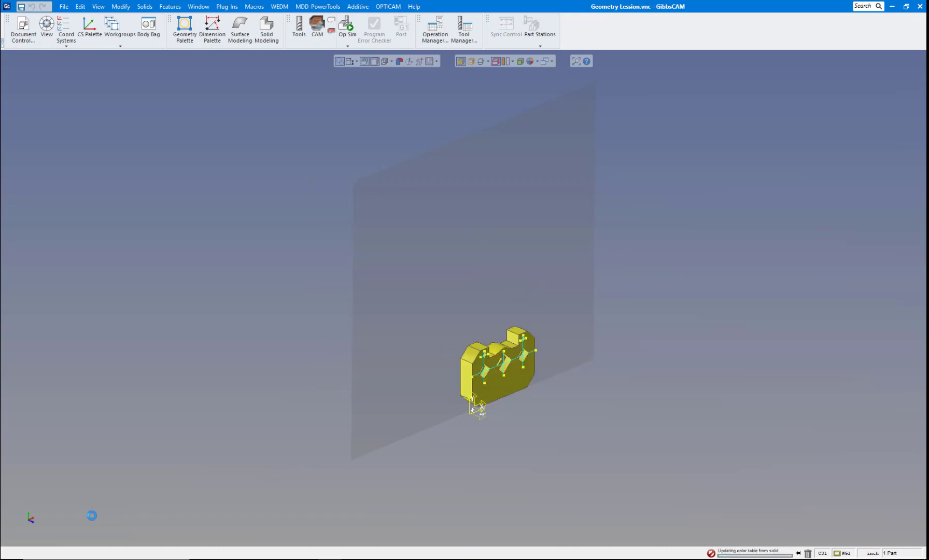
middle_click_drag(228, 425, 271, 397)
right_click(451, 255)
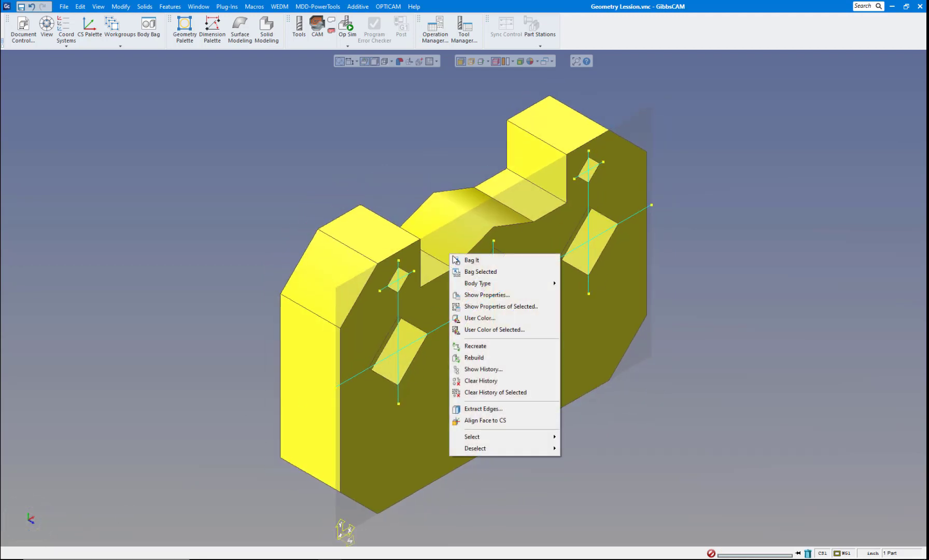
left_click(476, 295)
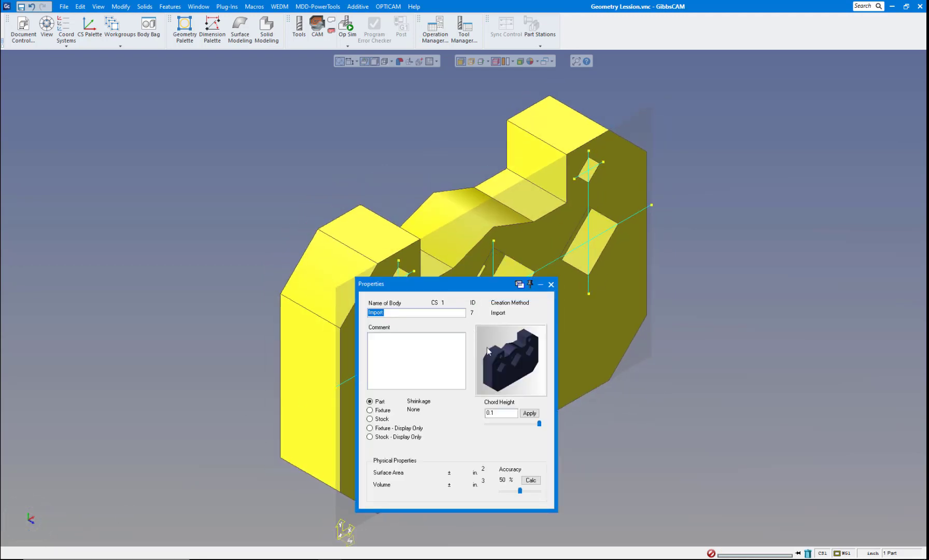
left_click(502, 414)
type("0.001")
left_click(530, 414)
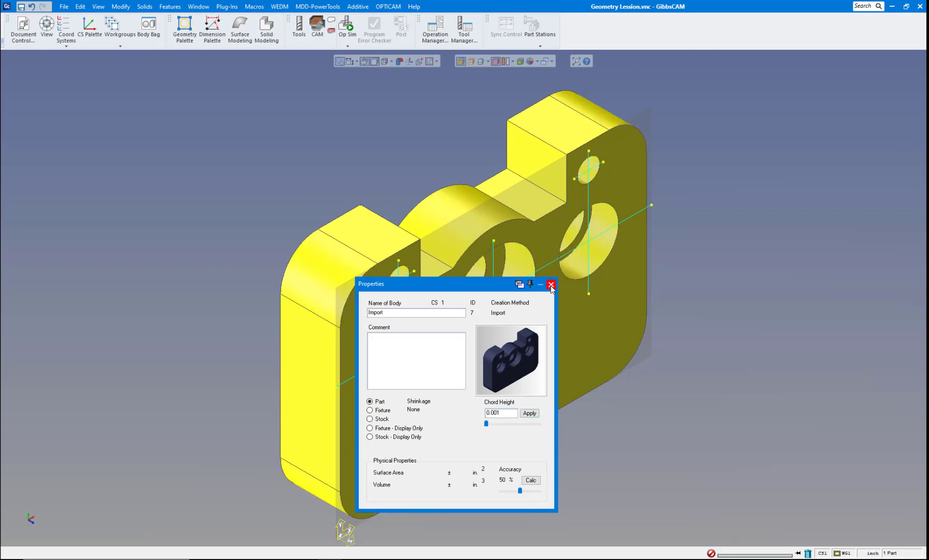
left_click(552, 284)
Step: Rotate the part view to inspect the smoothed holes from several angles
middle_click_drag(609, 438, 602, 410)
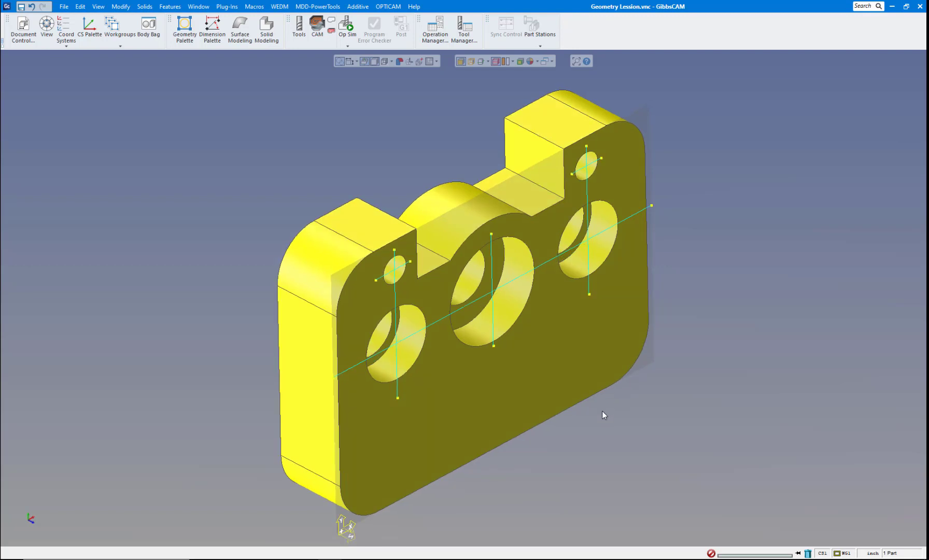
key("Up")
key("Up")
key("Up")
key("Up")
key("Up")
key("Up")
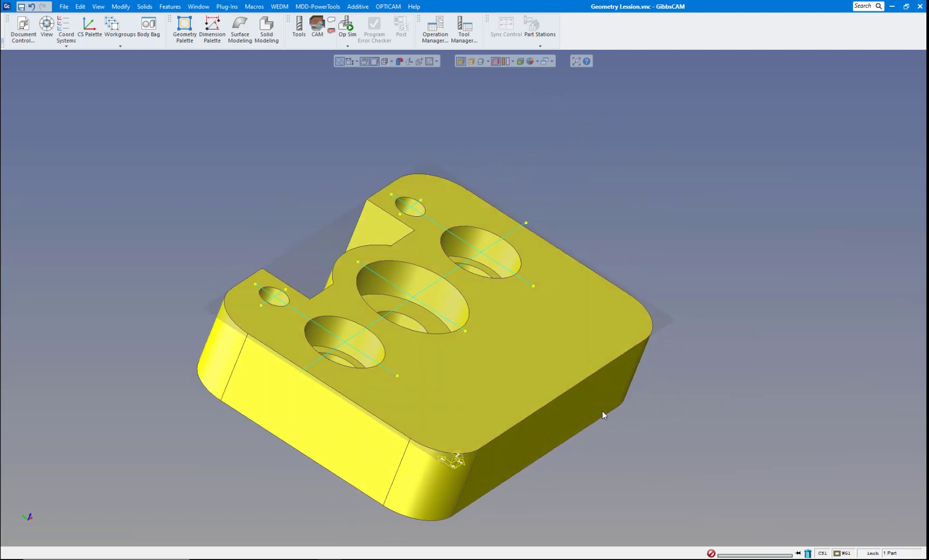
key("Left")
key("Left")
key("Left")
key("Left")
key("Left")
key("Left")
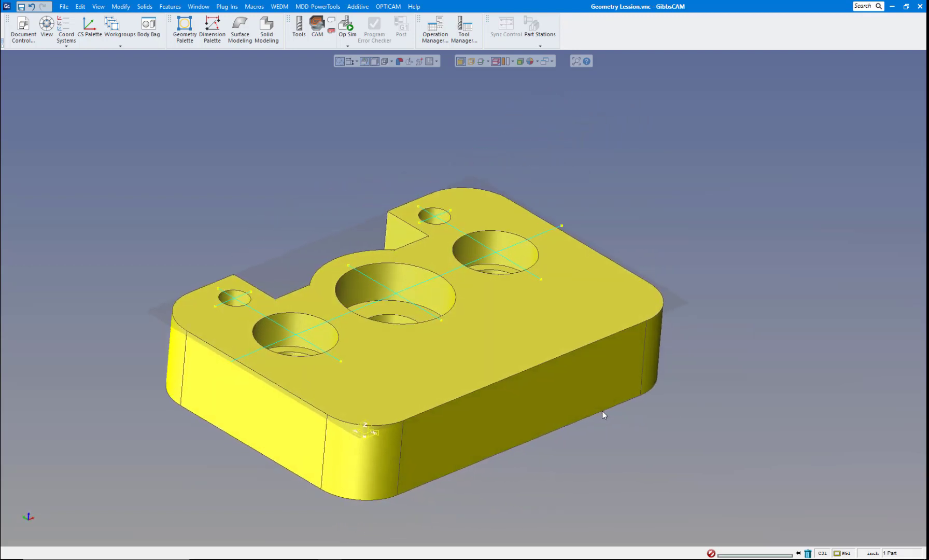
middle_click_drag(602, 411, 494, 248)
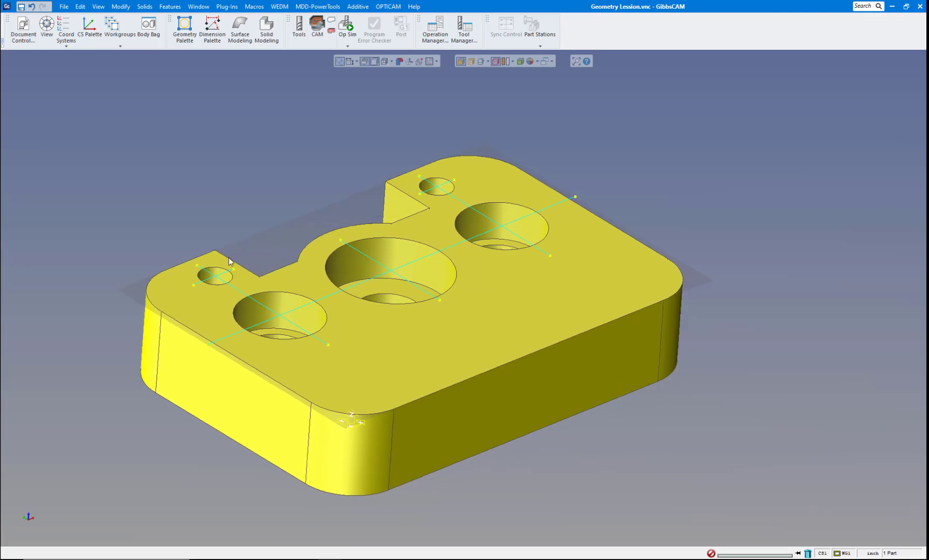
key("Down")
key("Down")
key("Down")
key("Down")
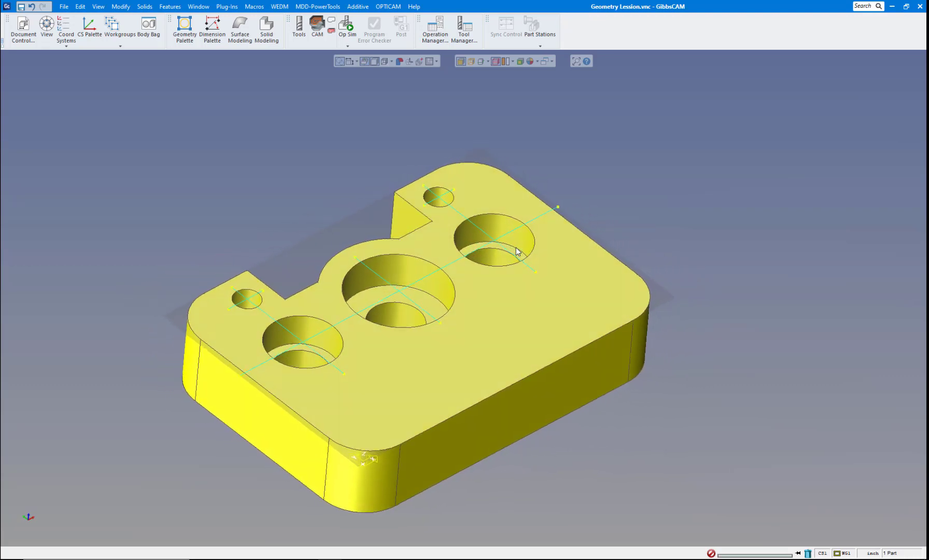
key("Up")
key("Up")
key("Up")
key("Up")
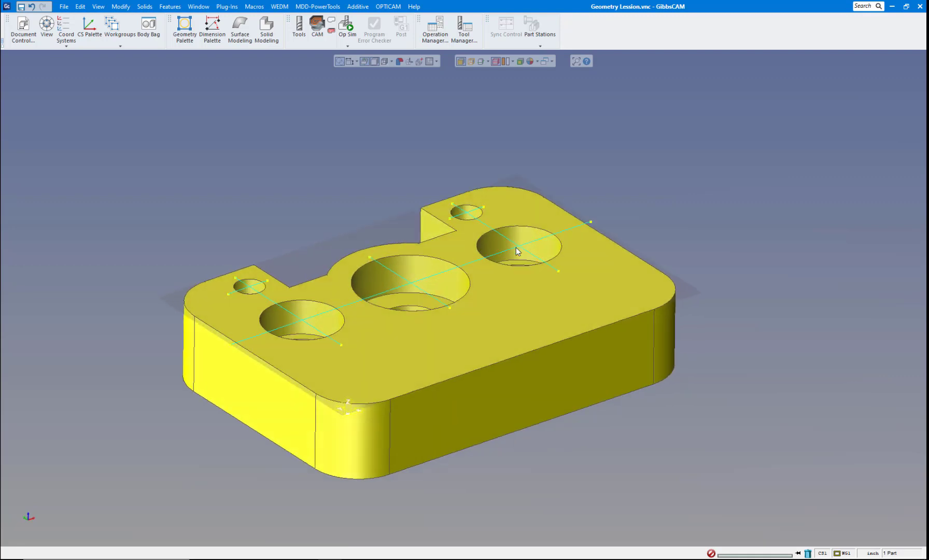
key("Up")
key("Up")
key("Up")
key("Up")
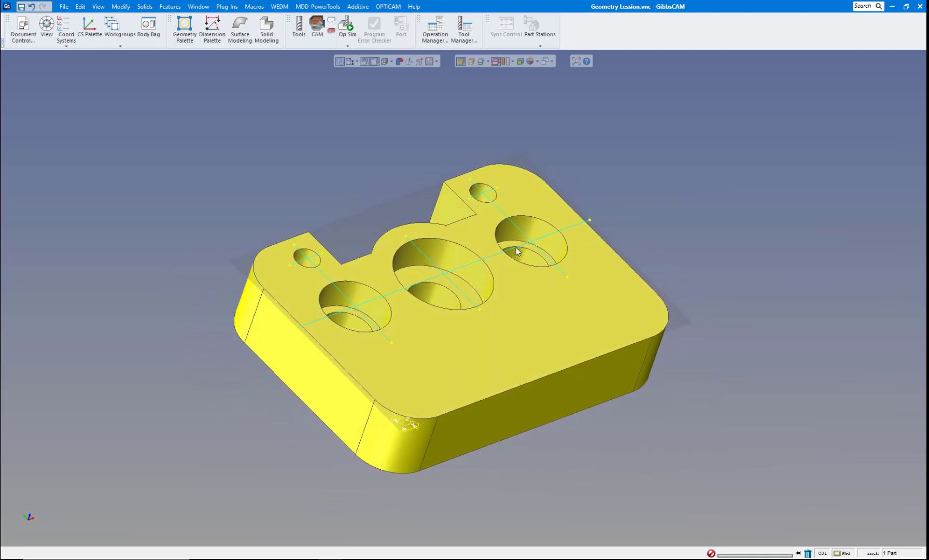
key("Down")
key("Down")
key("Down")
key("Down")
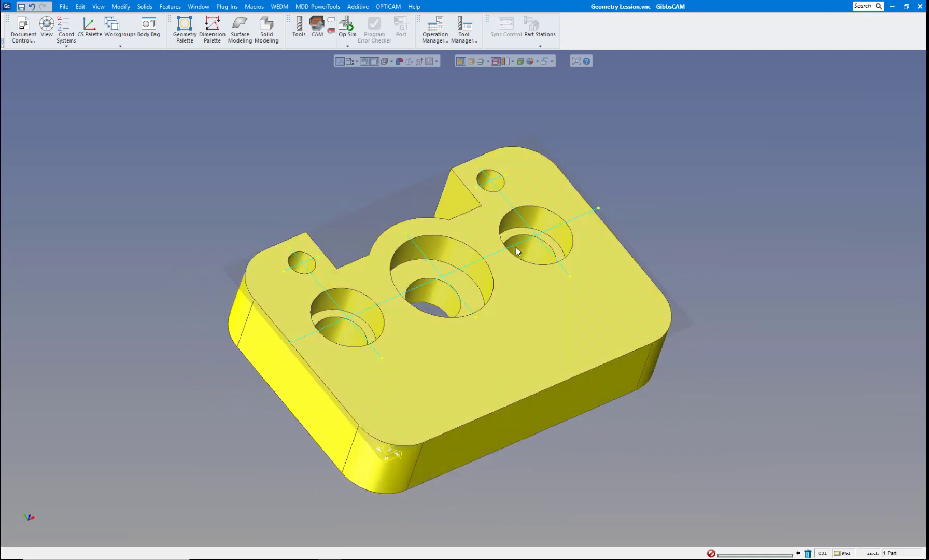
key("Left")
key("Left")
key("Left")
key("Left")
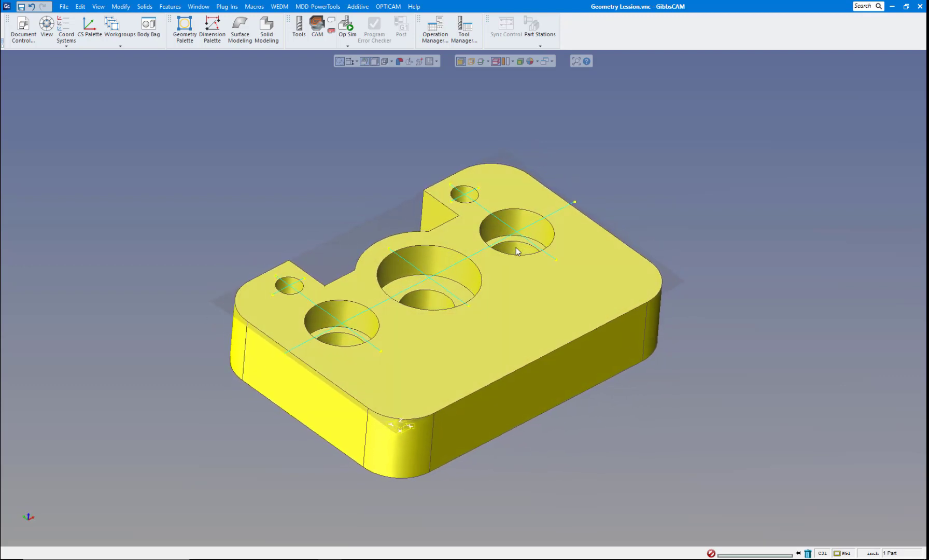
key("Left")
key("Left")
key("Left")
key("Left")
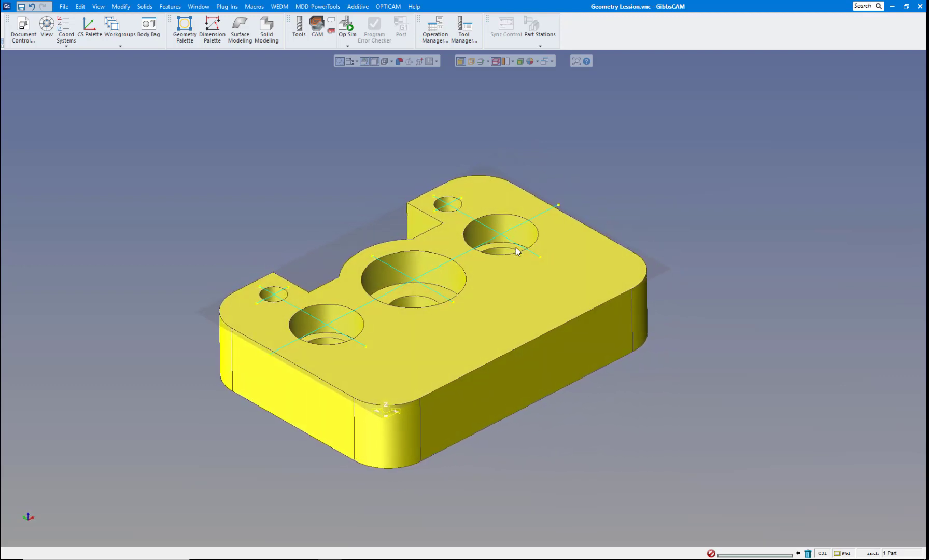
key("Right")
key("Right")
key("Right")
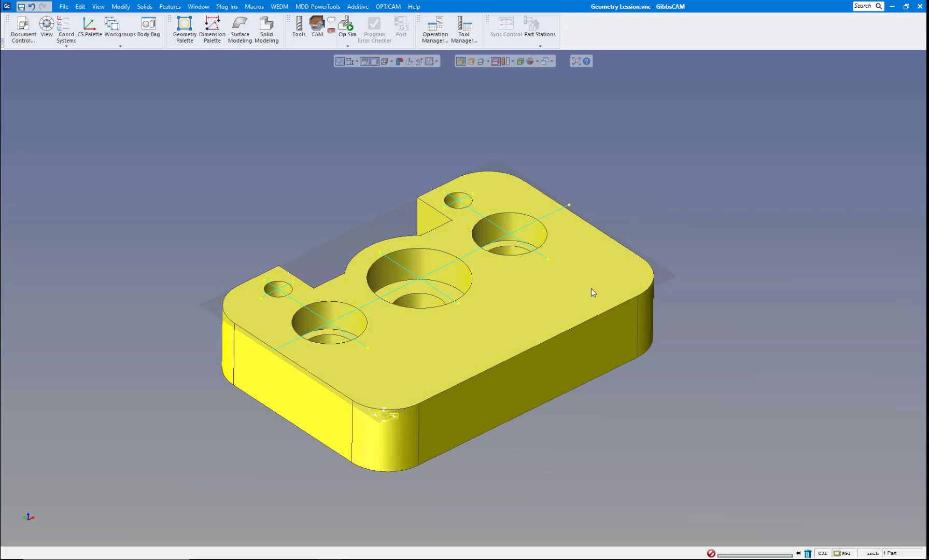
Step: Scroll the view with Tombstone 500mm.vnc reopened in place of Geometry Lession
scroll(591, 292, "down", 1)
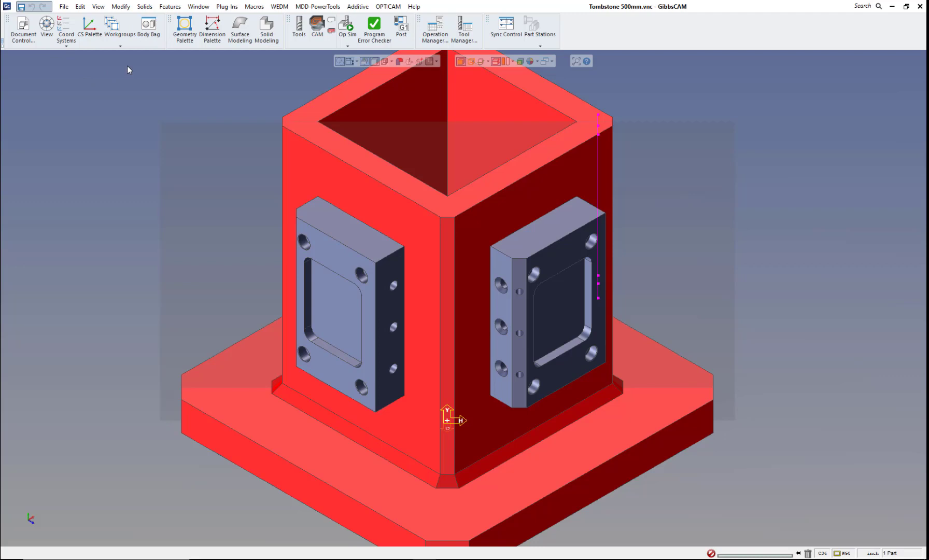
Step: Open the CS and Workgroup palettes and dock both as panes on the right side
left_click(63, 29)
left_click_drag(104, 79, 102, 140)
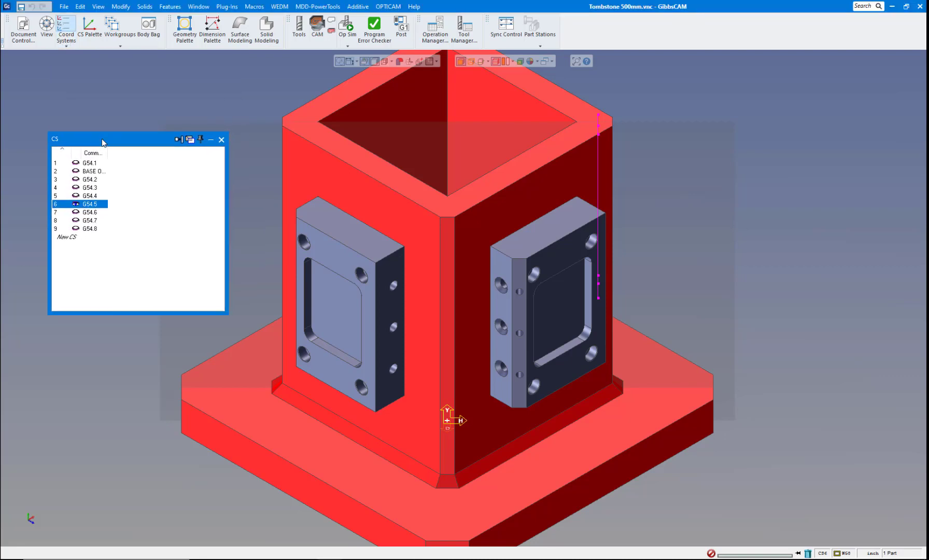
left_click(179, 138)
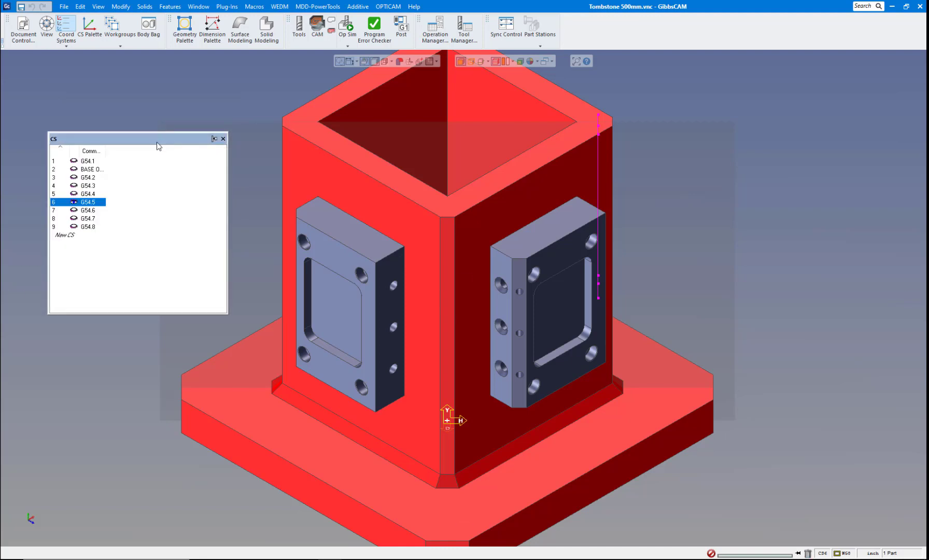
left_click_drag(158, 147, 913, 302)
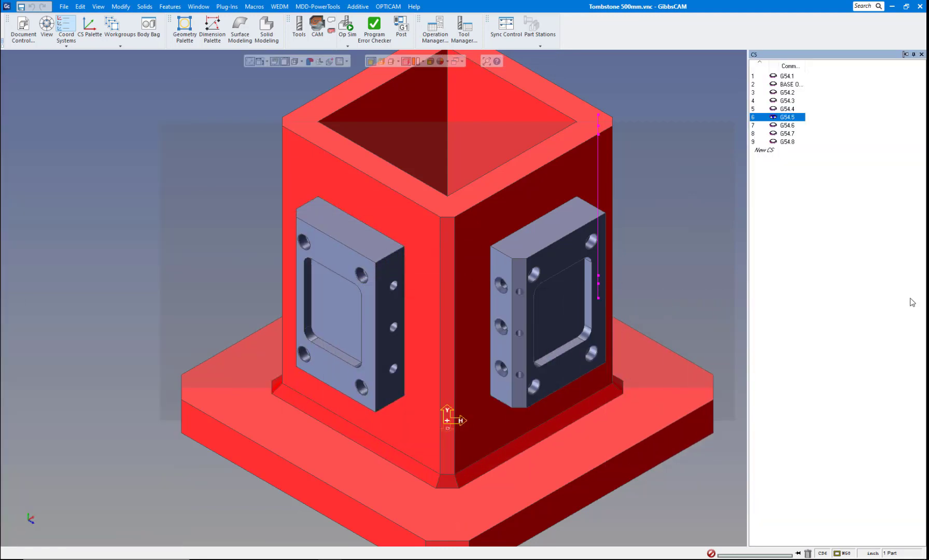
left_click(110, 30)
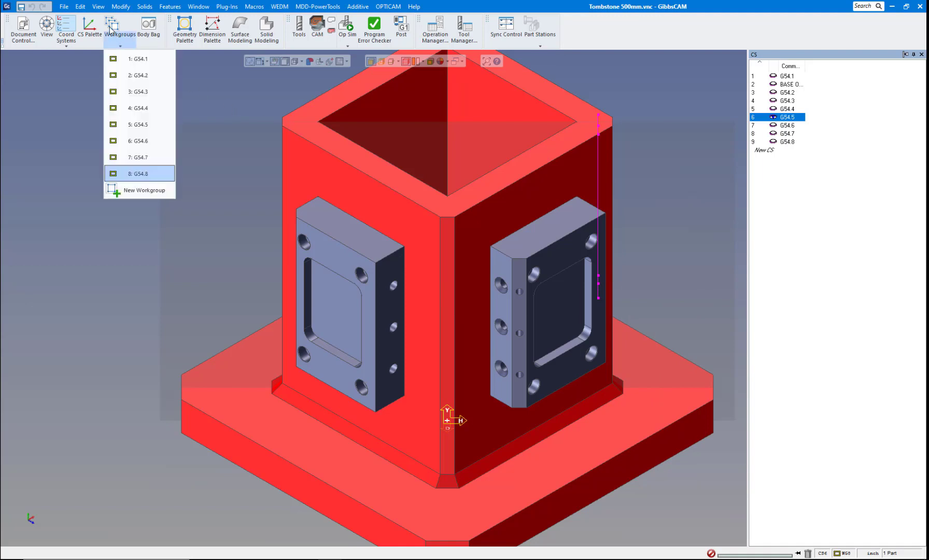
left_click(110, 30)
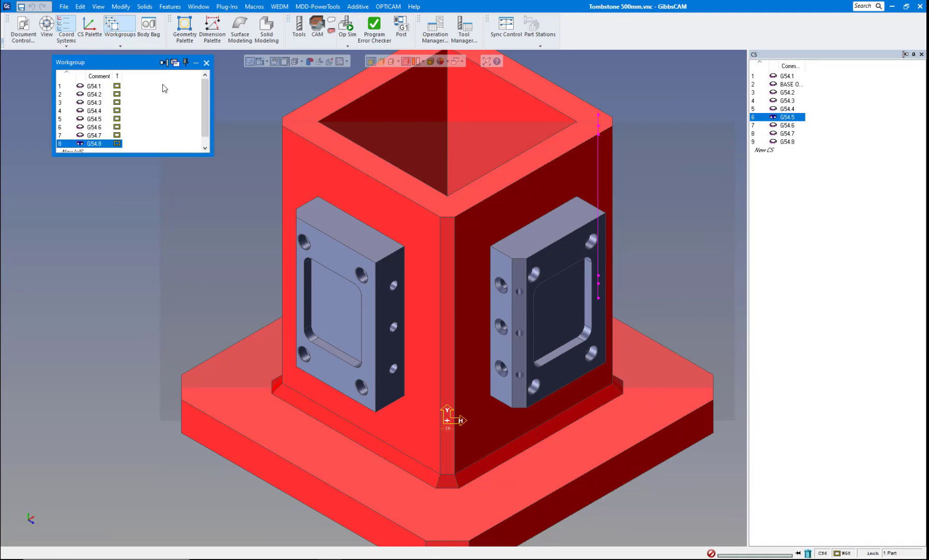
left_click_drag(164, 65, 839, 303)
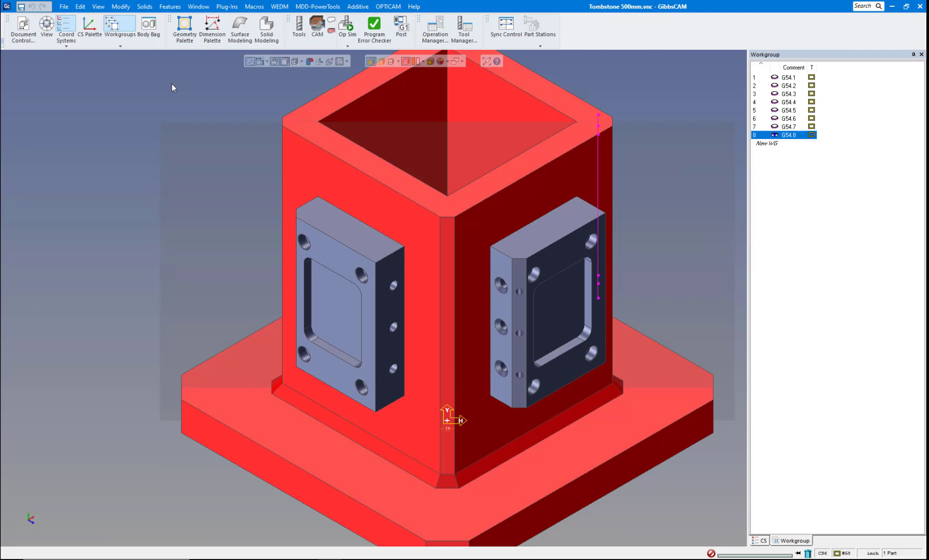
Step: Dock the Body Bag into the right pane, float it off and close it, then switch between CS and Workgroup tabs
left_click(147, 28)
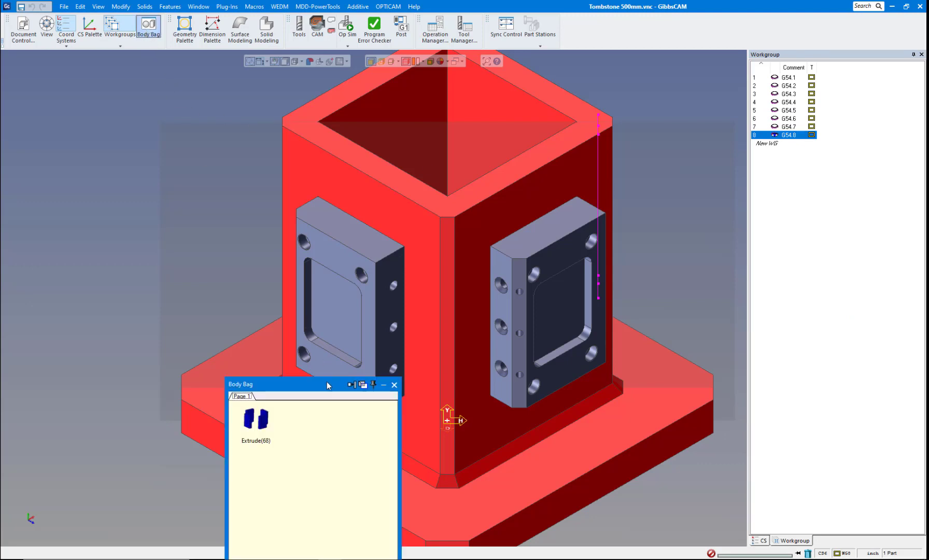
left_click_drag(327, 386, 833, 308)
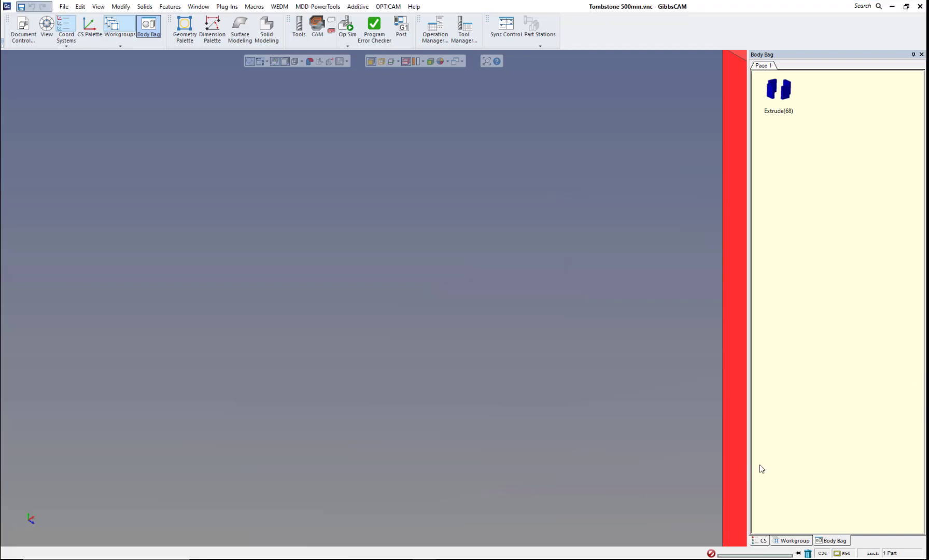
left_click(765, 543)
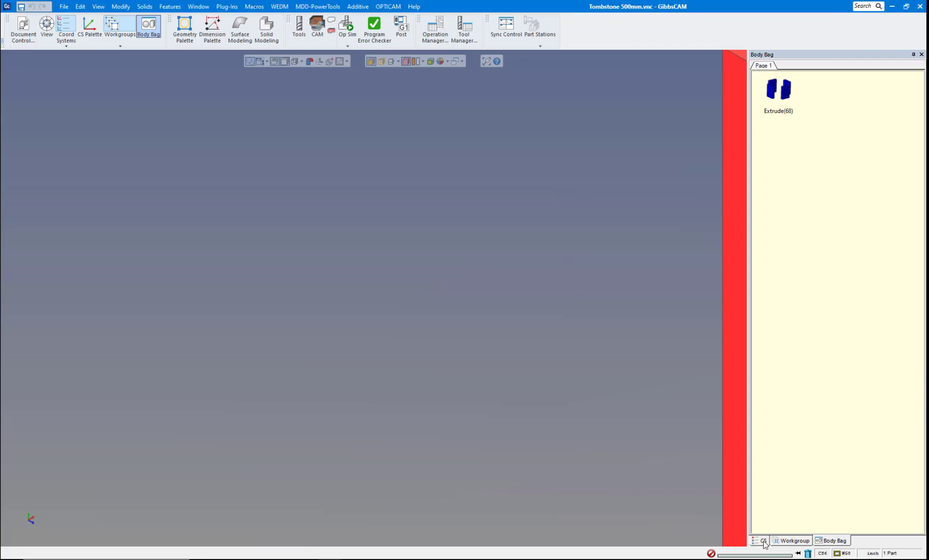
left_click(777, 542)
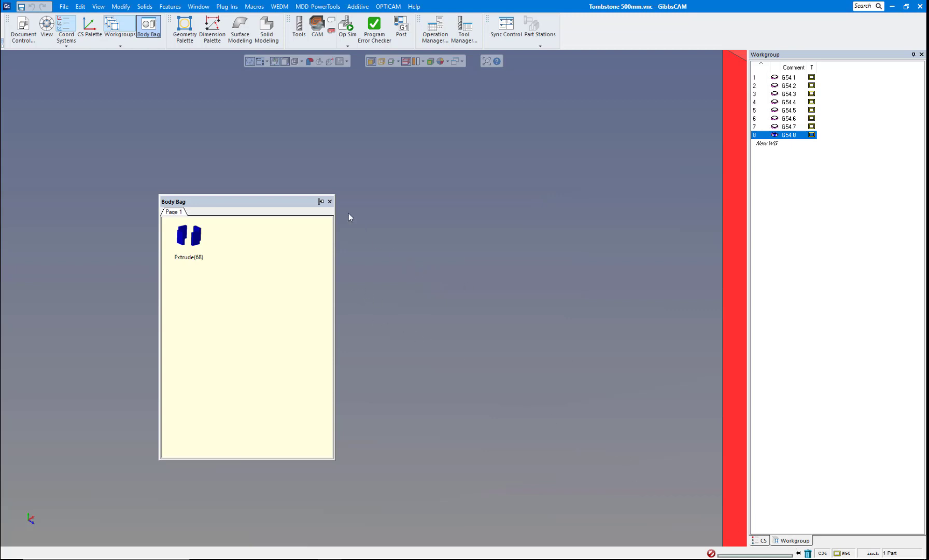
left_click(330, 202)
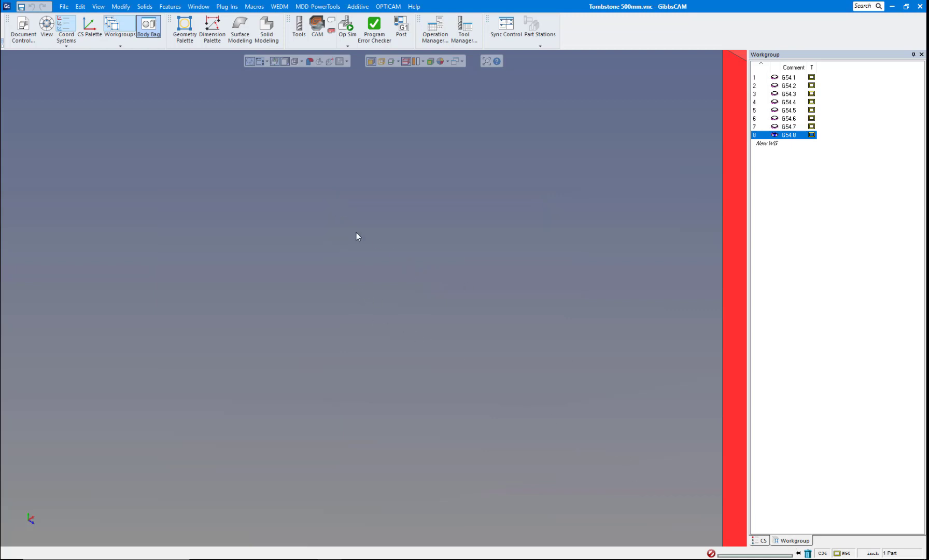
left_click(762, 540)
left_click(794, 542)
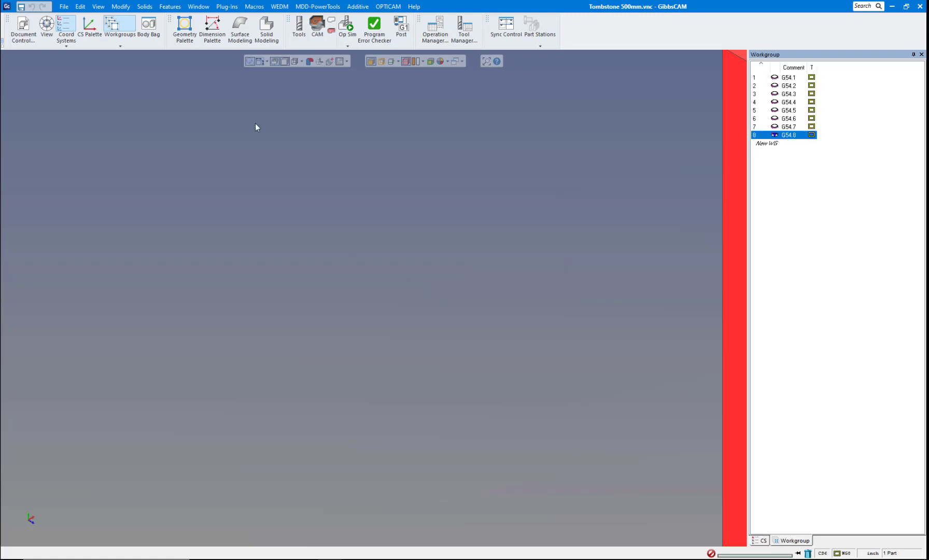
Step: Add the Body Bag as a tab of the Workgroup panel, switch tabs, then float the panel over the viewport
left_click(149, 24)
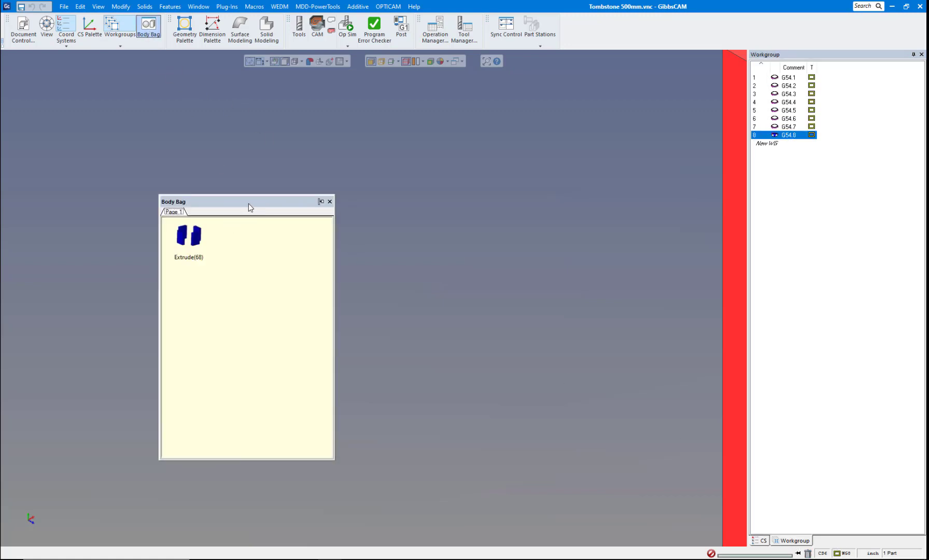
left_click_drag(249, 207, 837, 302)
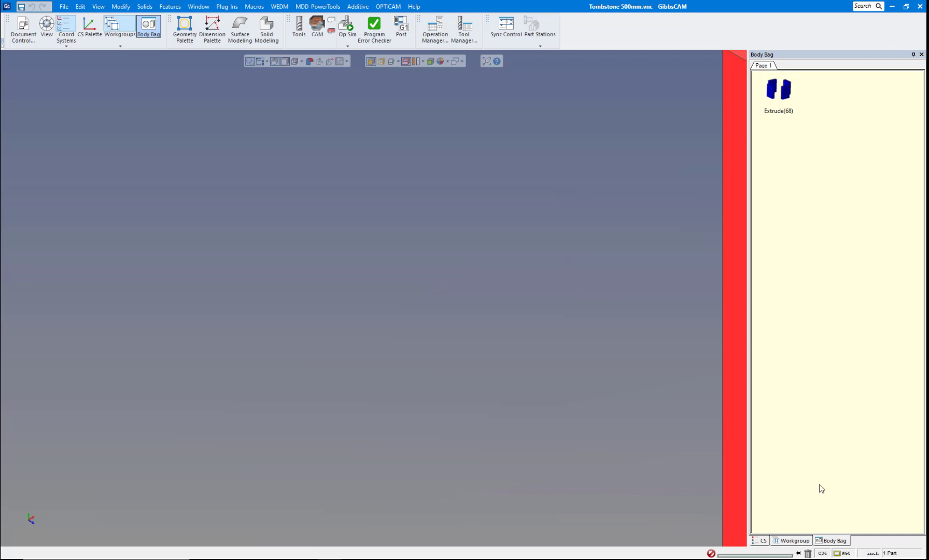
left_click(795, 541)
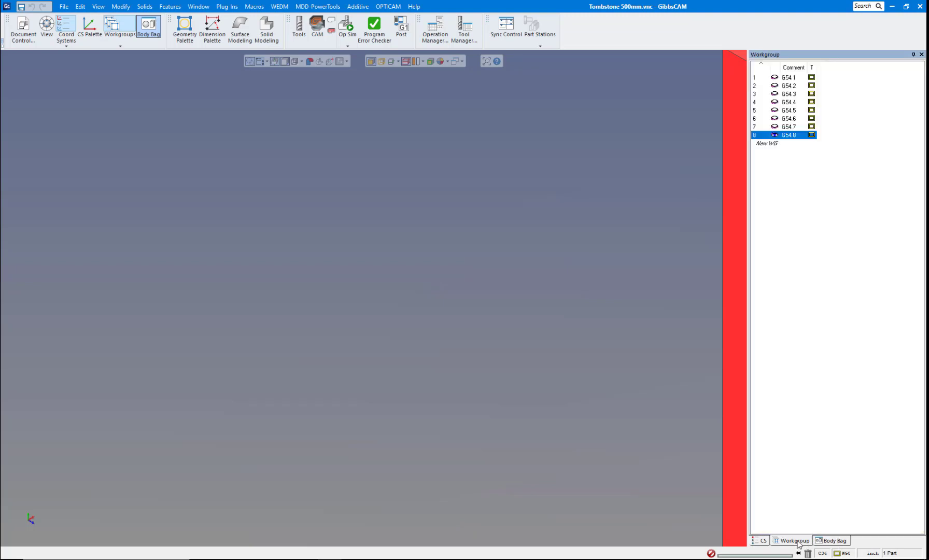
left_click(763, 541)
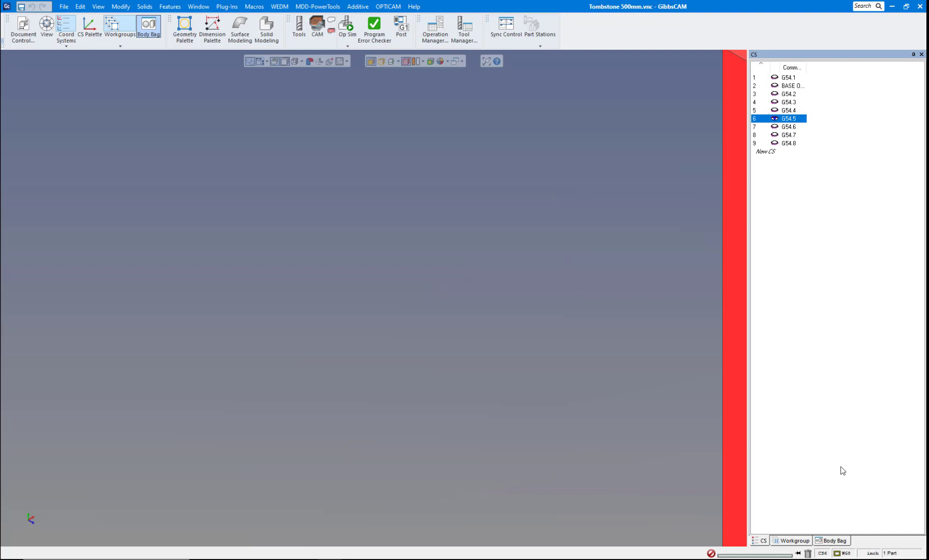
left_click_drag(816, 60, 464, 118)
mouse_move(55, 545)
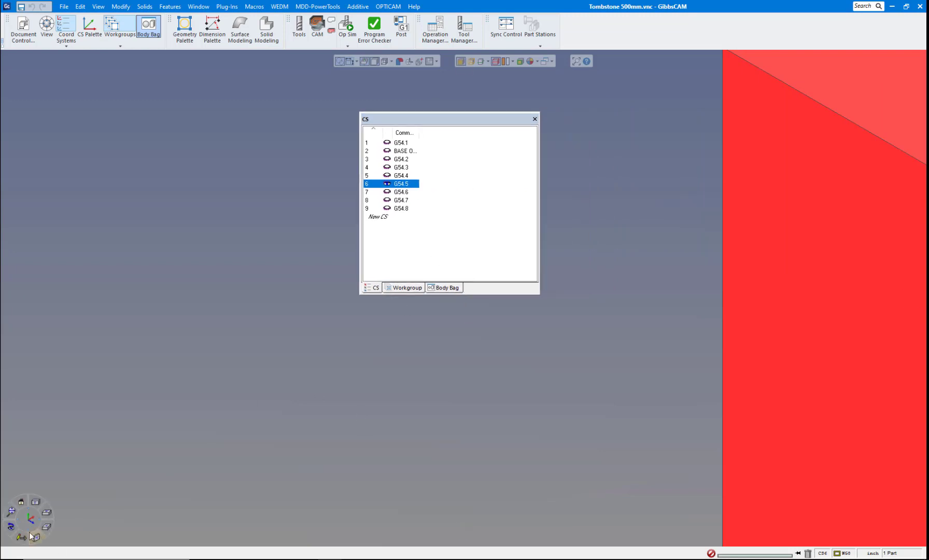
Step: Fit the tombstone in view and move the floating palette around, checking its Workgroup and Body Bag tabs
left_click(11, 513)
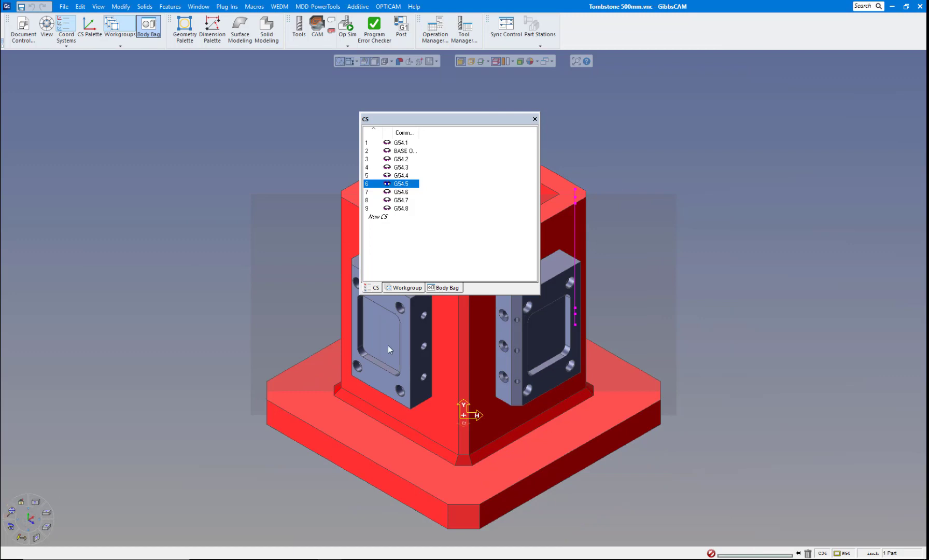
left_click_drag(433, 114, 718, 82)
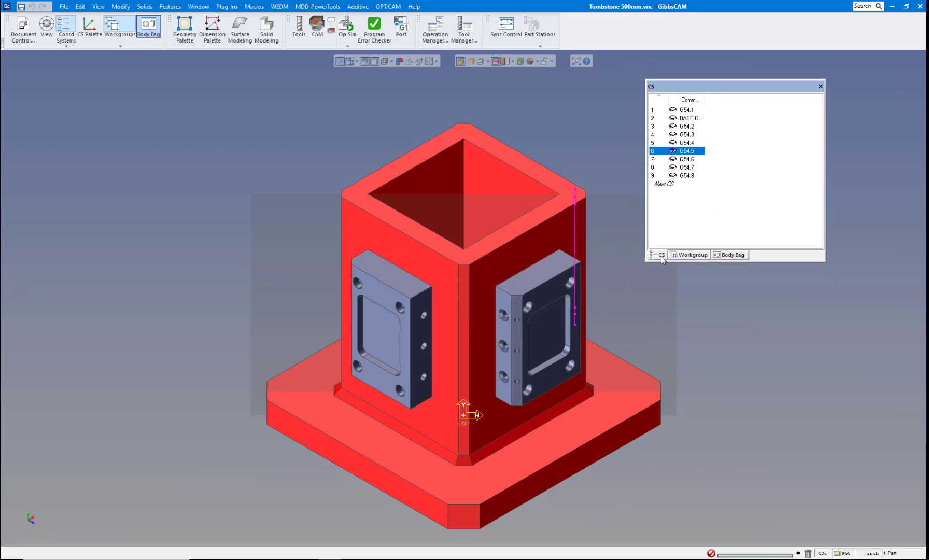
left_click(692, 255)
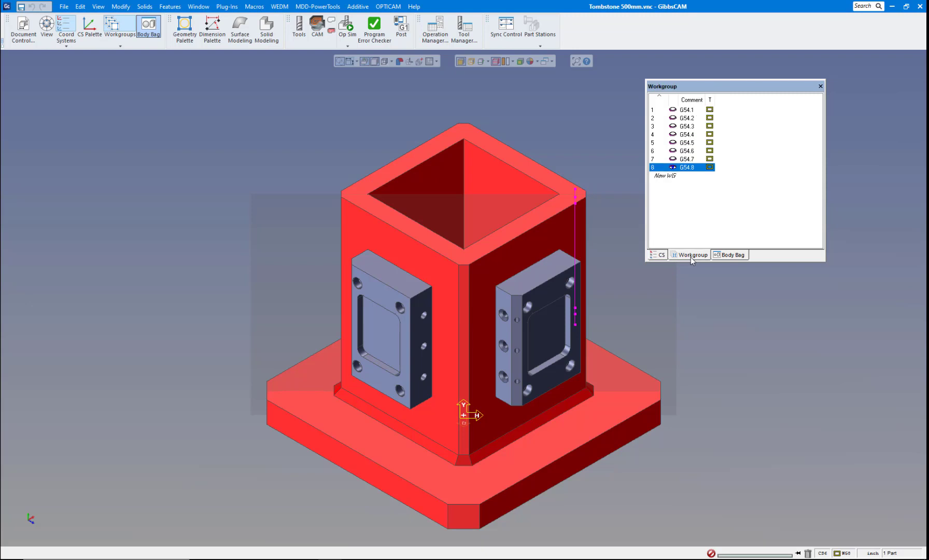
left_click(731, 255)
left_click_drag(720, 87, 753, 122)
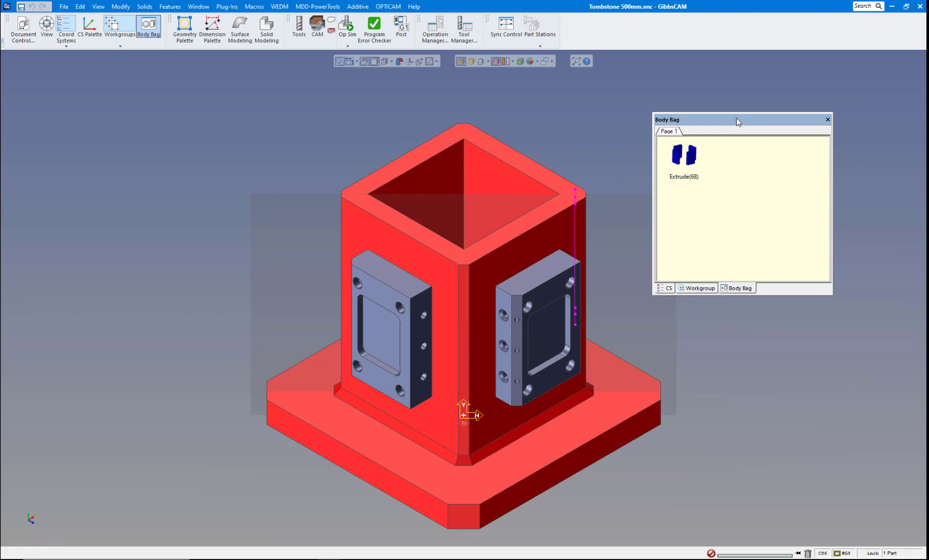
left_click_drag(736, 123, 925, 125)
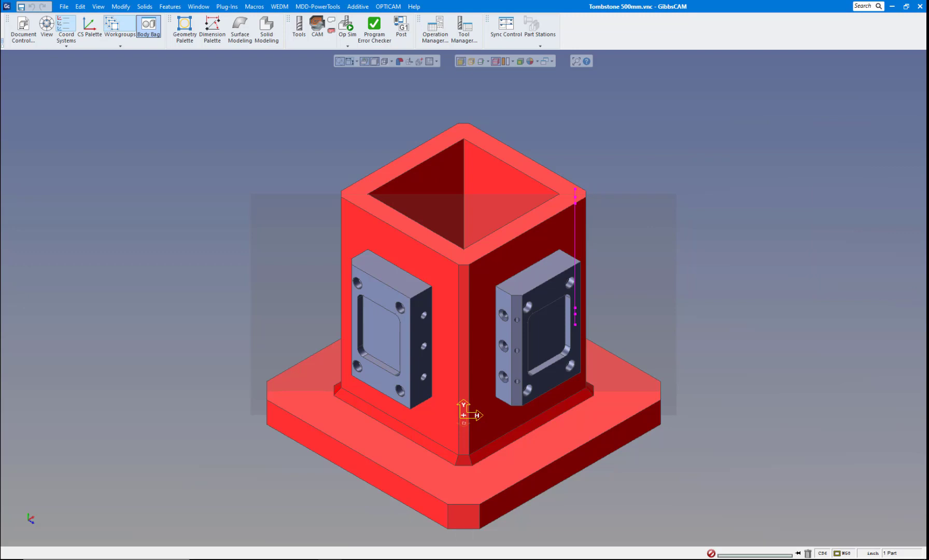
Step: Shorten and narrow the tabbed palette, then dock it along the right side
left_click_drag(927, 116, 786, 85)
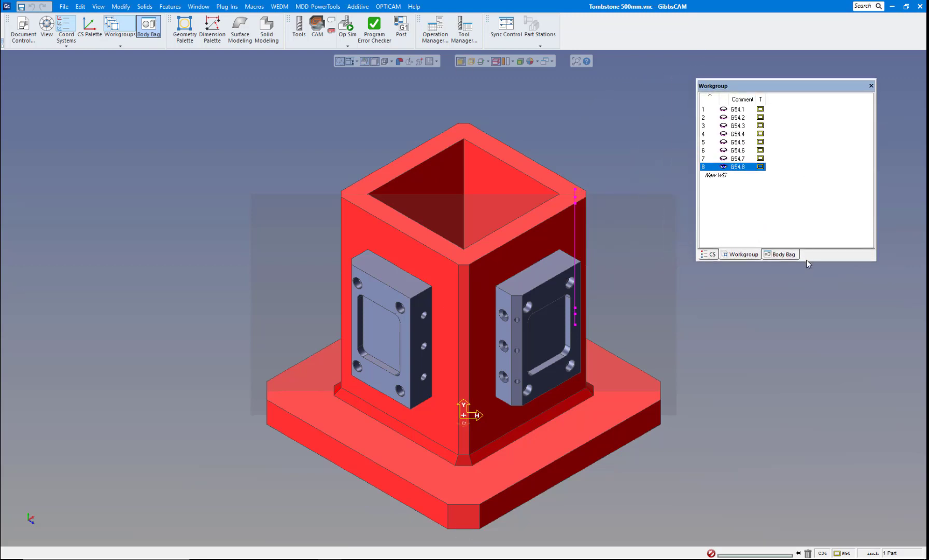
left_click_drag(811, 262, 815, 200)
left_click_drag(790, 86, 800, 85)
left_click_drag(885, 119, 820, 120)
left_click_drag(778, 87, 911, 294)
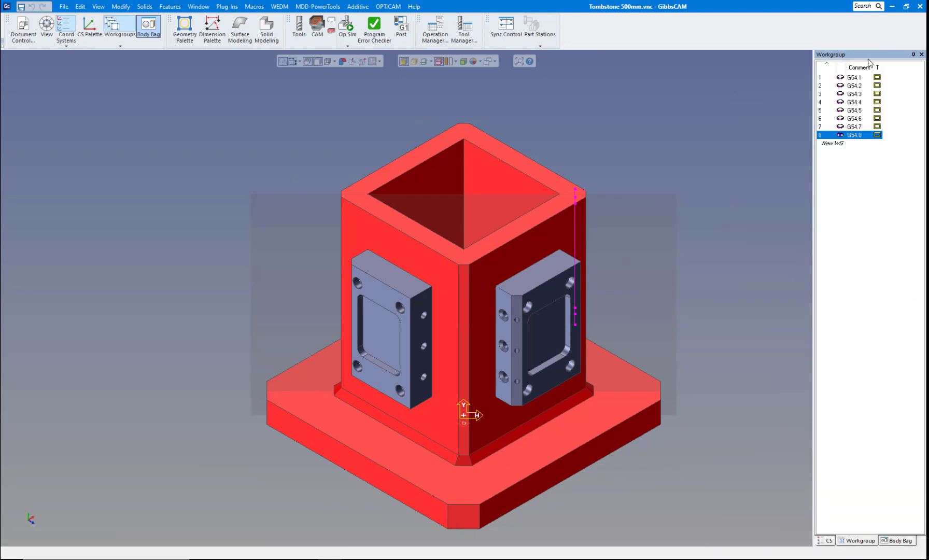
Step: Undock the palette, tear Body Bag and Workgroup into separate windows, arrange them, then close all three
left_click_drag(889, 59, 816, 74)
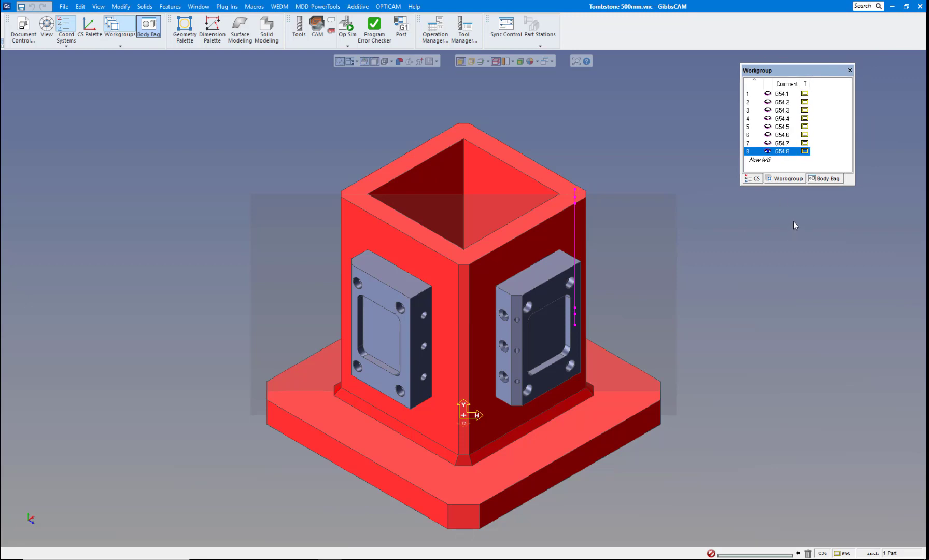
left_click(825, 178)
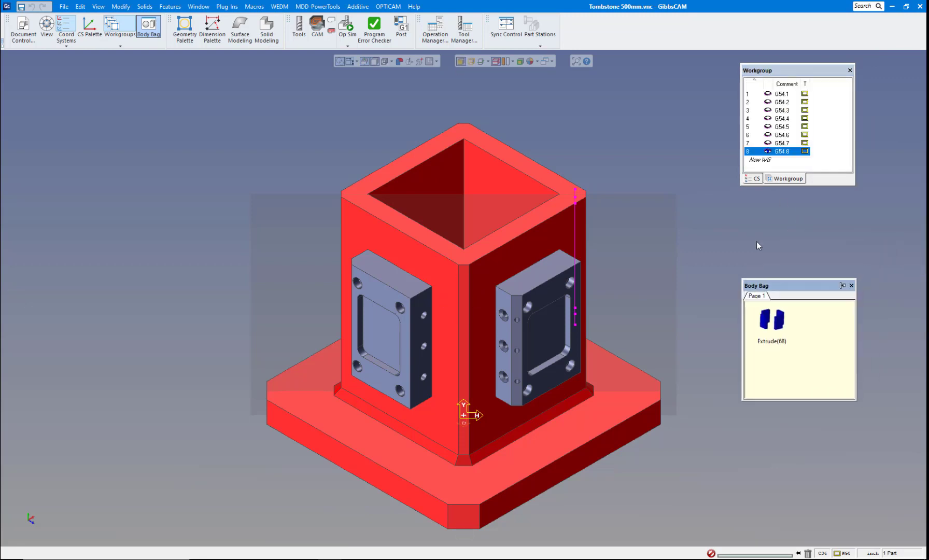
left_click_drag(729, 202, 598, 115)
left_click_drag(663, 103, 673, 76)
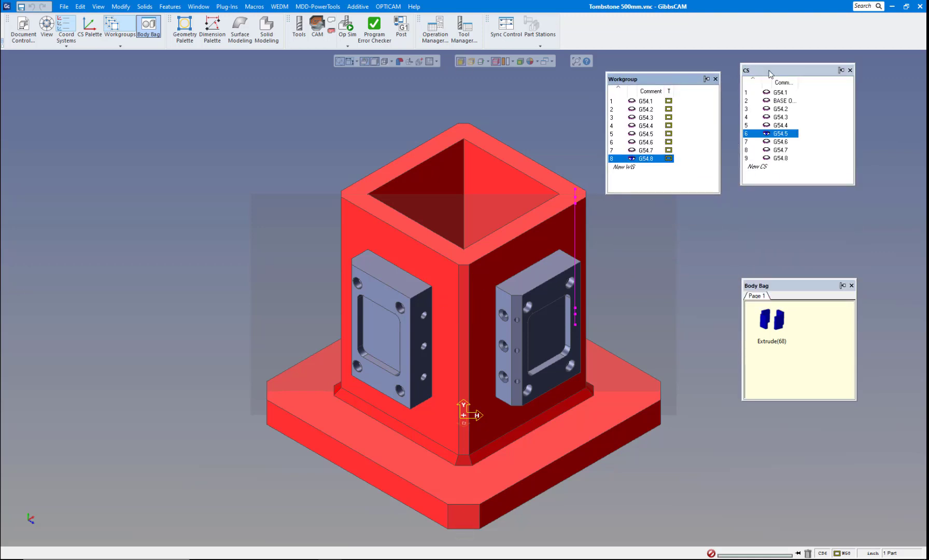
left_click_drag(770, 74, 818, 96)
left_click_drag(676, 83, 708, 75)
left_click(748, 71)
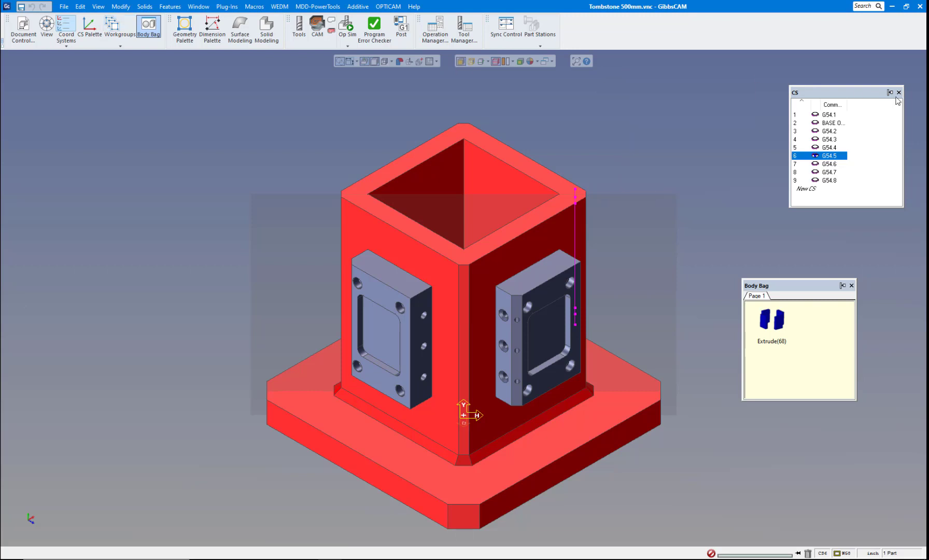
left_click(900, 93)
left_click(852, 286)
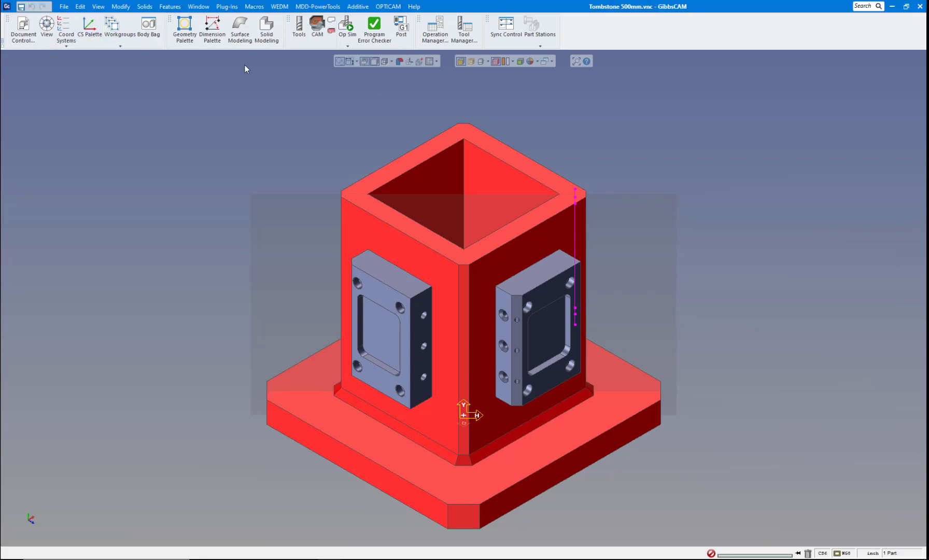
Step: Reopen the CS, Workgroup and Body Bag palettes as floating windows
left_click(66, 26)
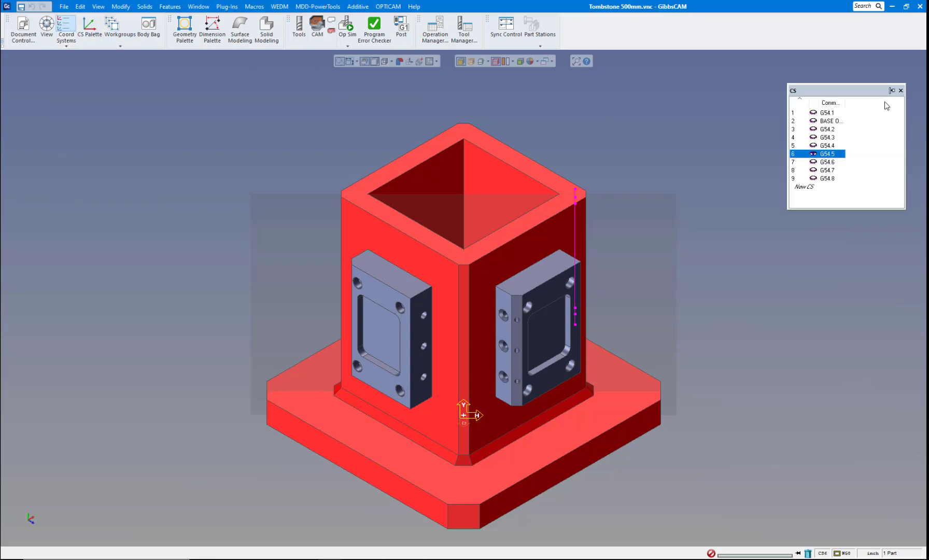
left_click(890, 92)
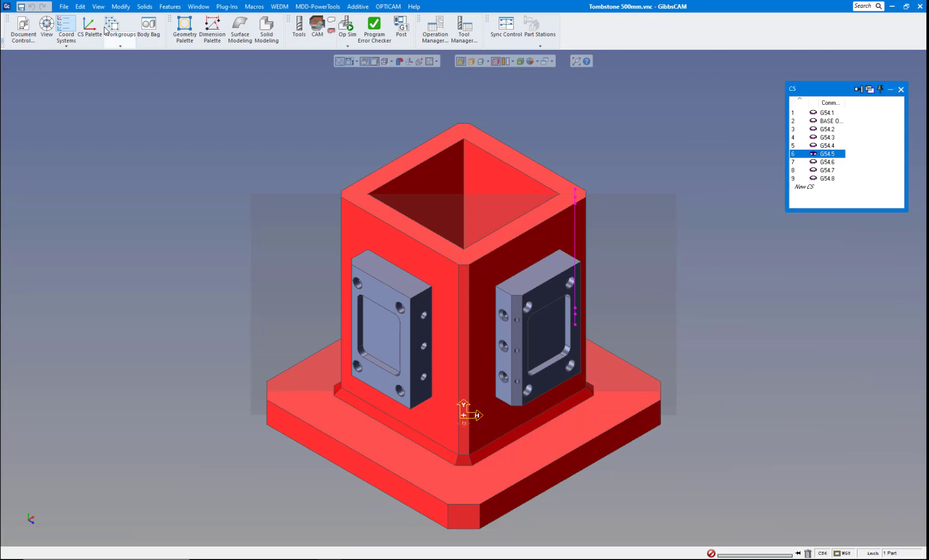
left_click(112, 26)
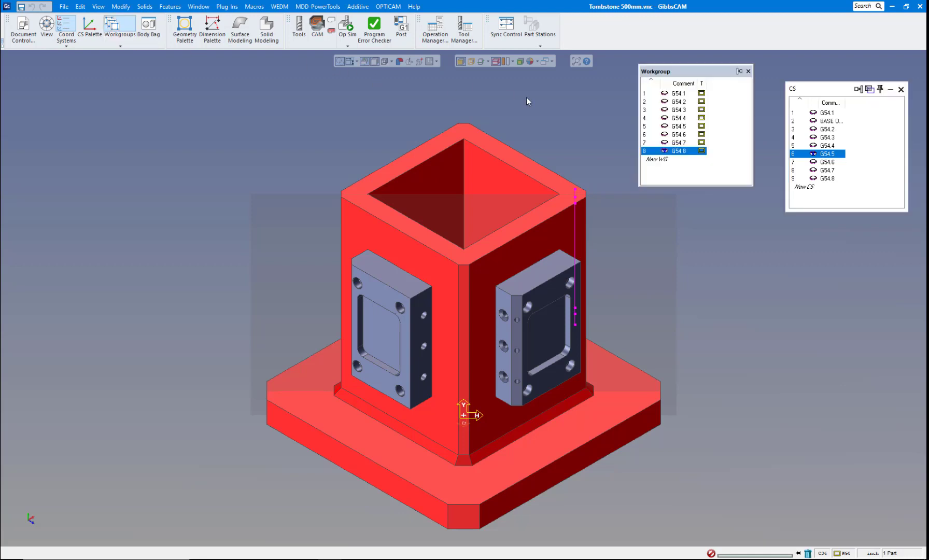
left_click(740, 73)
left_click(149, 26)
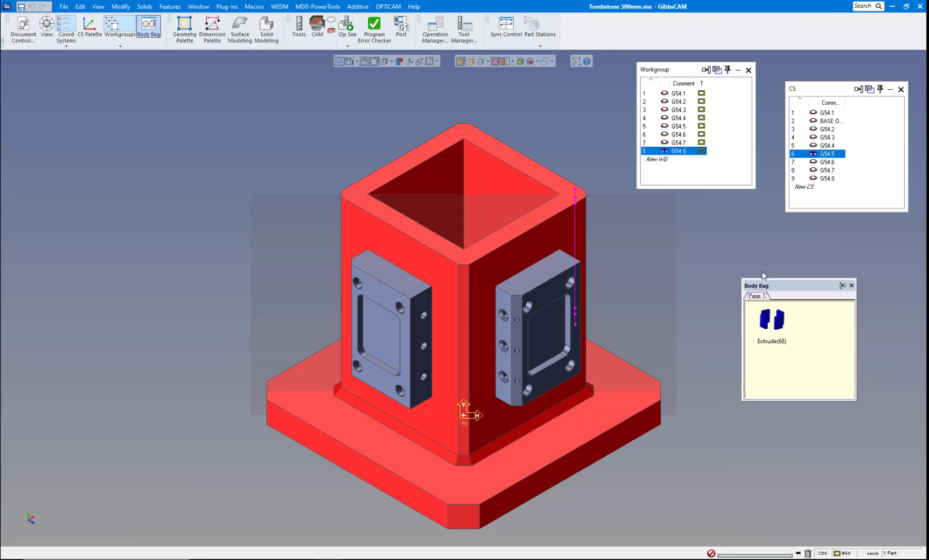
left_click(820, 296)
Step: Close the Body Bag and CS palettes, dock the Workgroup palette, then float it over the part
left_click_drag(790, 288, 704, 217)
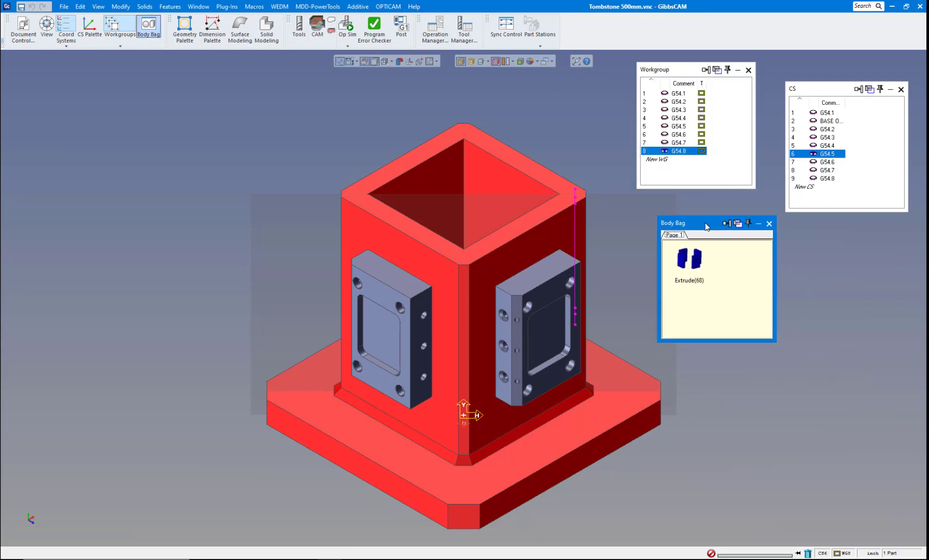
left_click(769, 224)
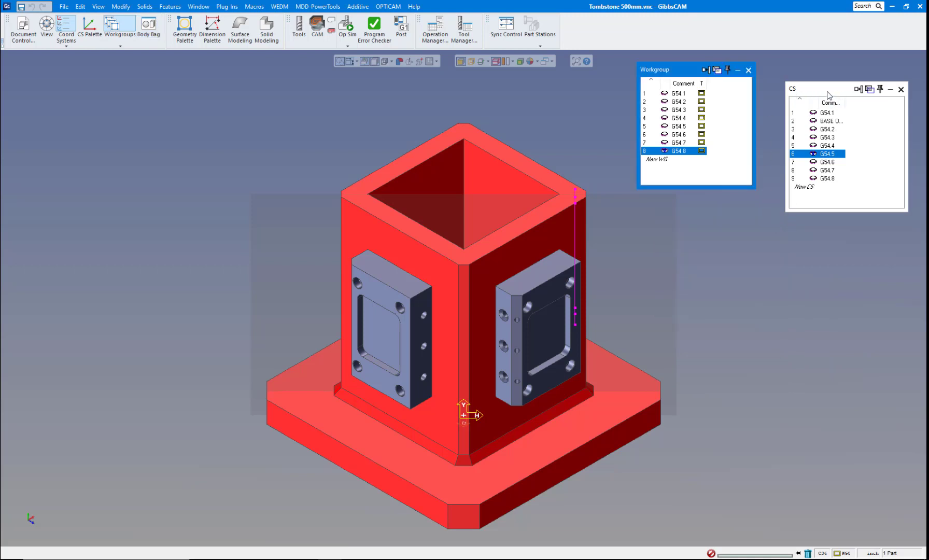
left_click_drag(818, 91, 780, 244)
left_click(862, 243)
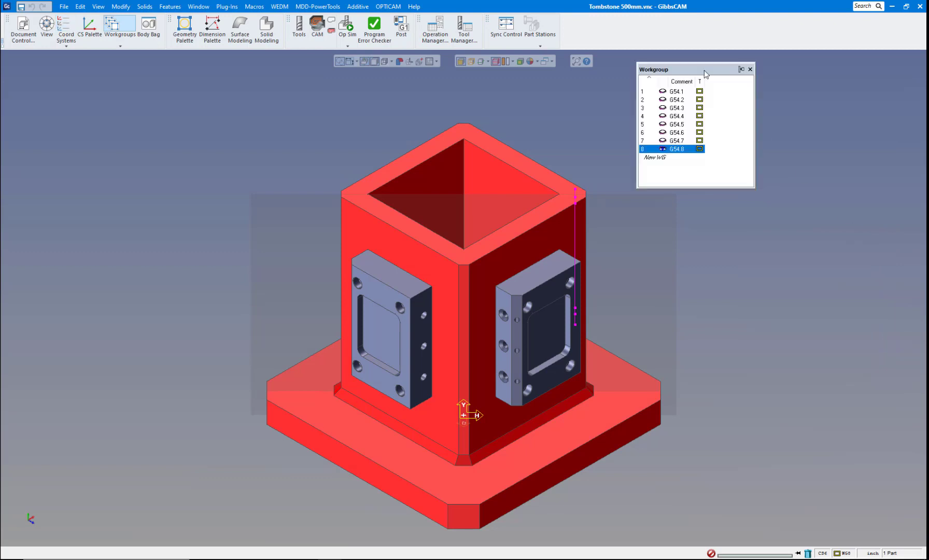
left_click_drag(704, 74, 909, 304)
left_click_drag(862, 61, 150, 119)
Step: Close the CS and Workgroup palettes, then reopen the CS palette at the upper left
left_click(121, 46)
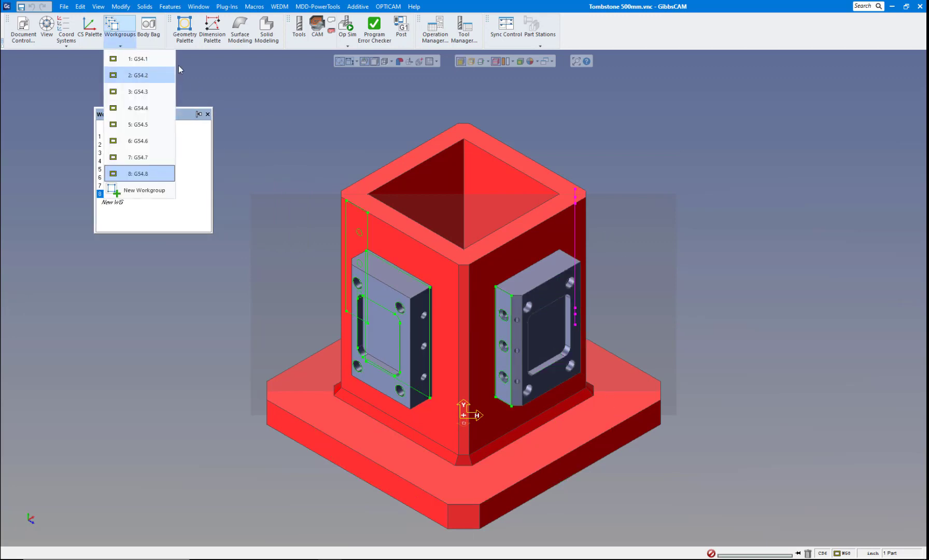
left_click(67, 27)
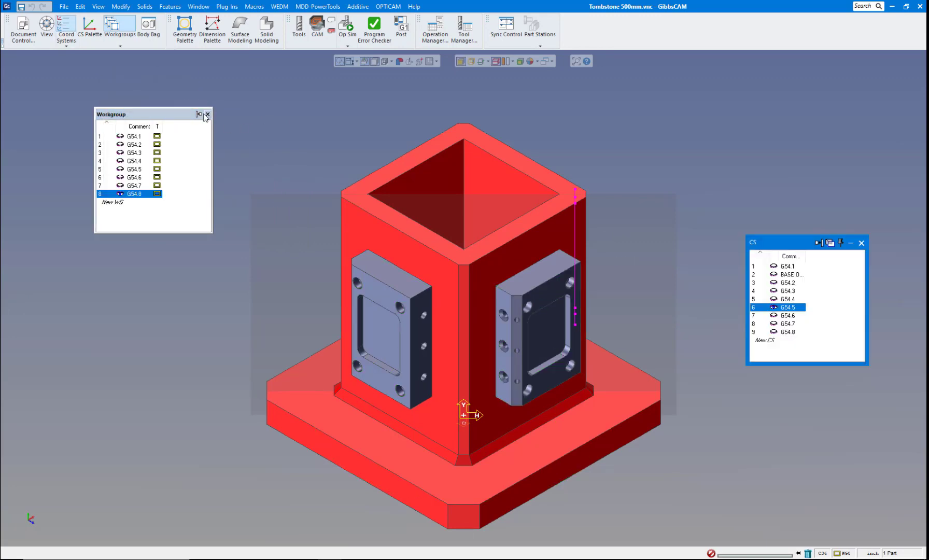
left_click(198, 114)
left_click(861, 243)
left_click(208, 113)
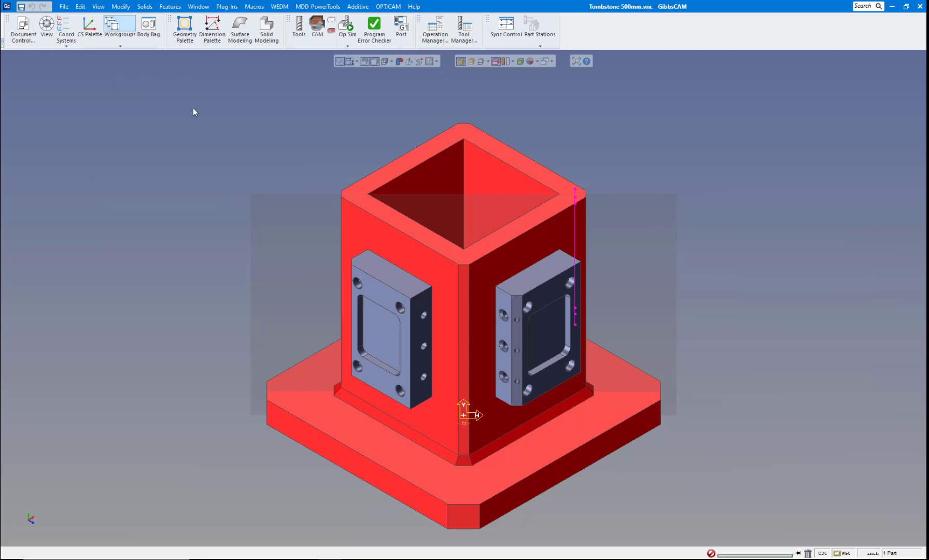
left_click(66, 27)
left_click_drag(769, 247, 191, 126)
Step: Open the Workgroup, Body Bag, Geometry, Dimension, Surface and Solid Modeling palettes
left_click(121, 45)
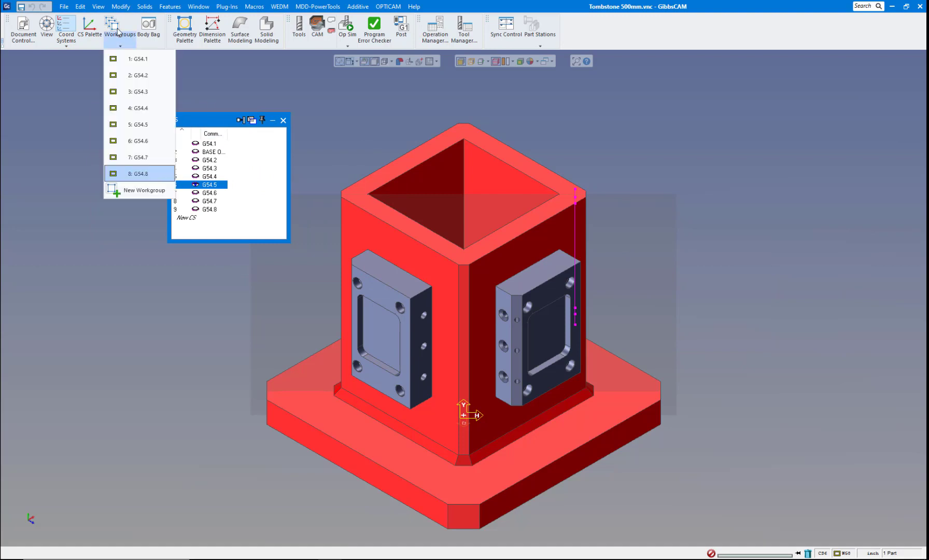
left_click(120, 31)
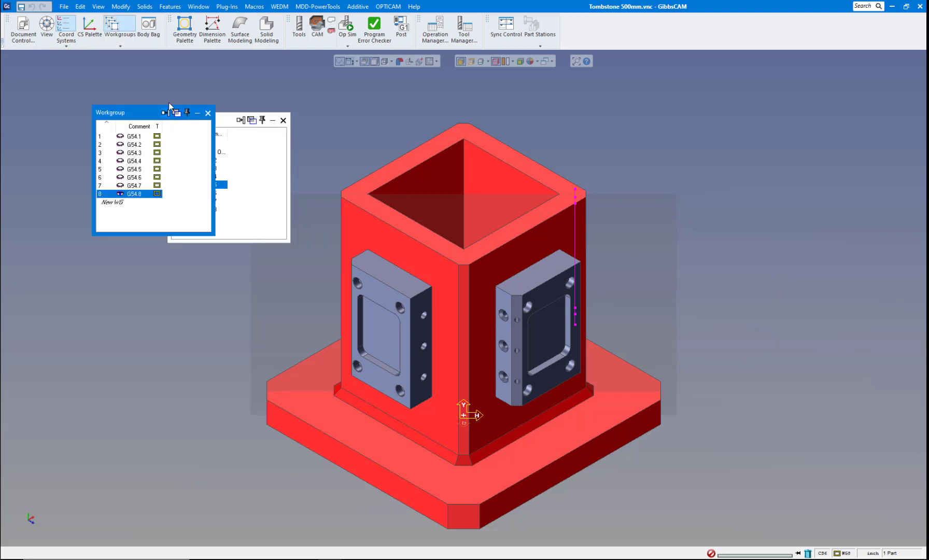
left_click(144, 25)
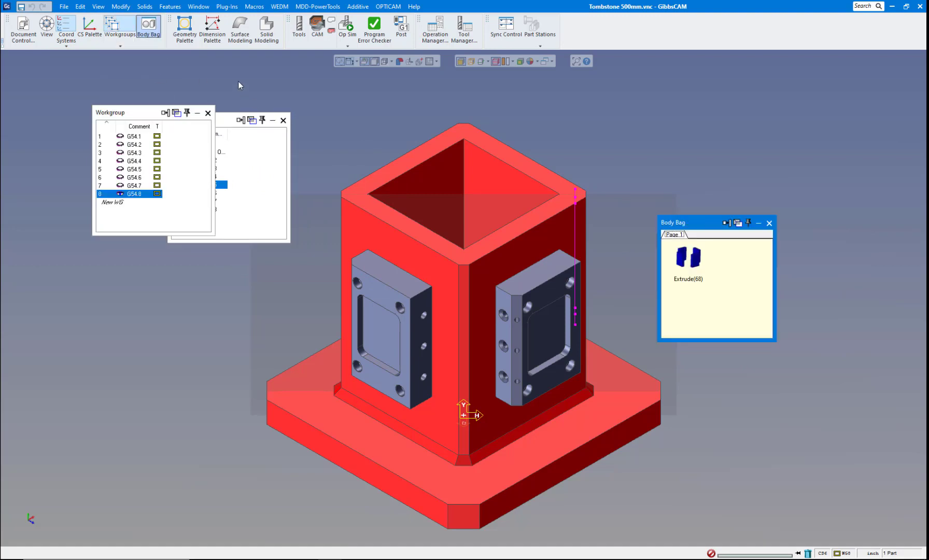
left_click(180, 29)
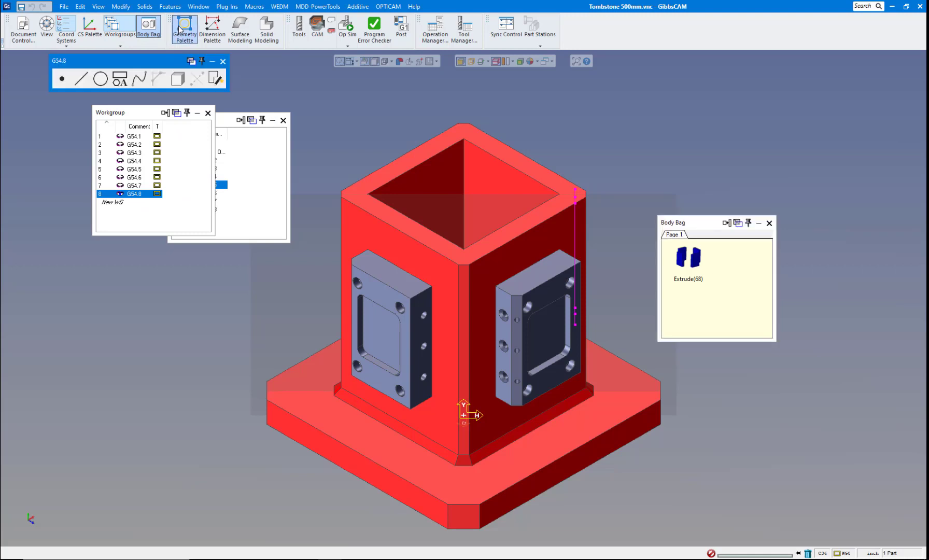
left_click(213, 29)
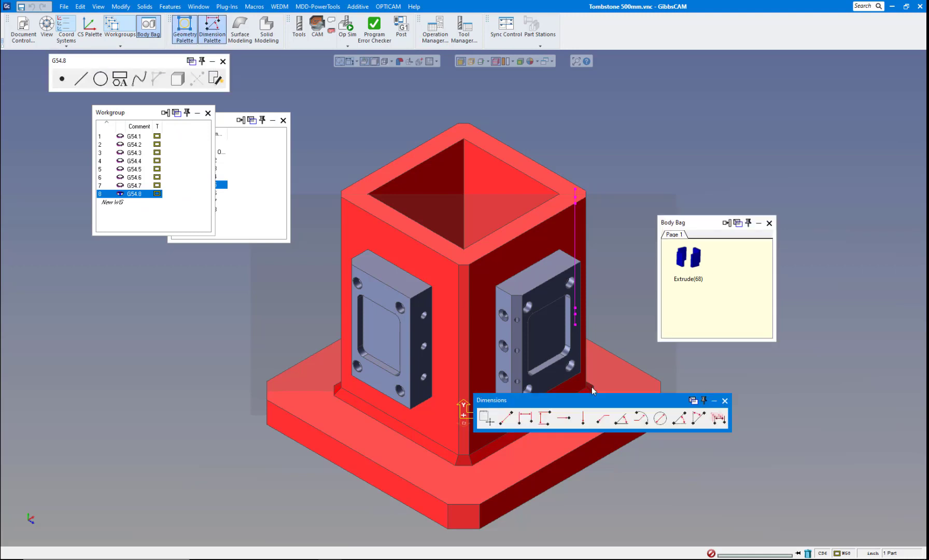
left_click_drag(592, 402, 183, 279)
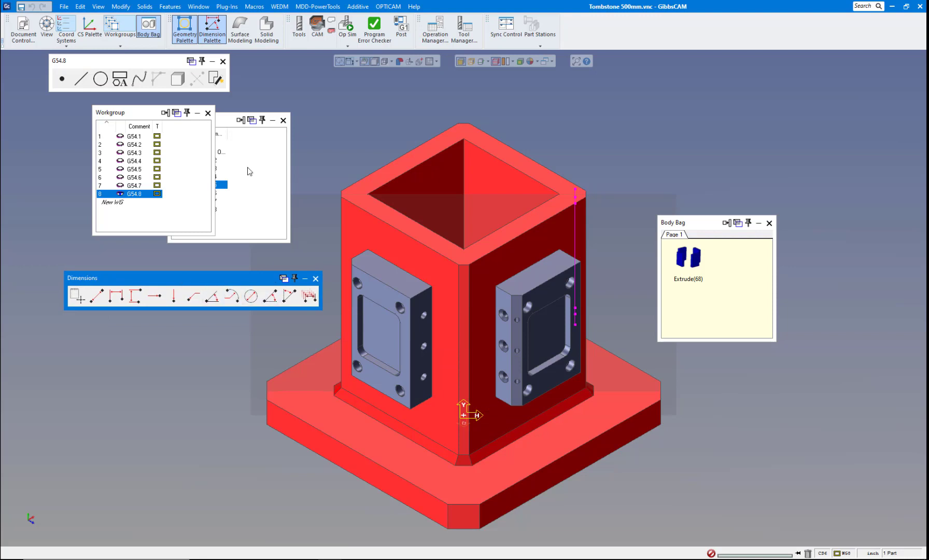
left_click(249, 38)
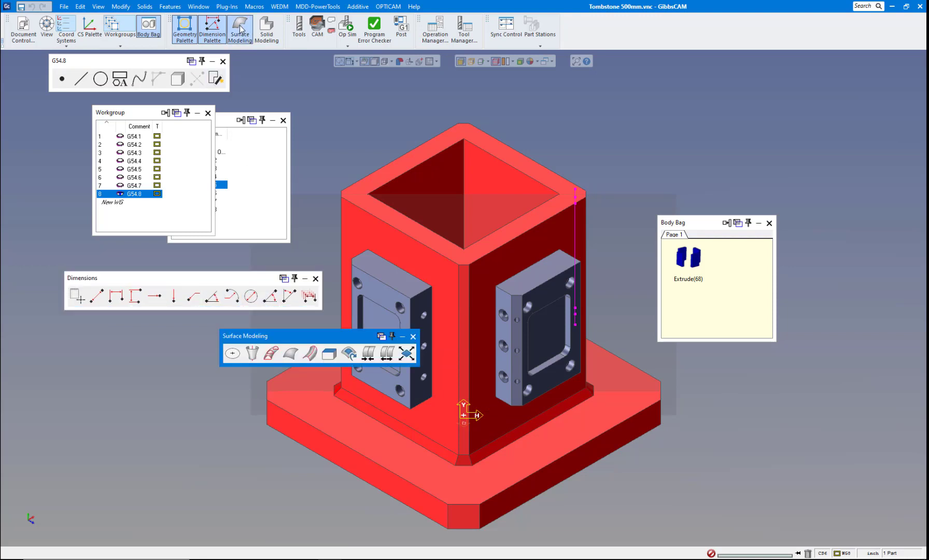
left_click(265, 28)
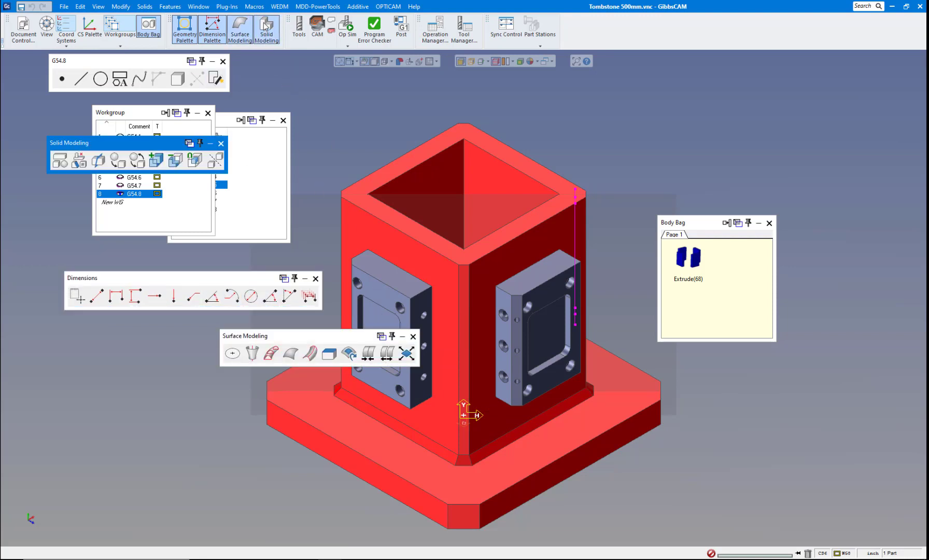
Step: Close all seven open palettes with their X buttons
left_click(223, 61)
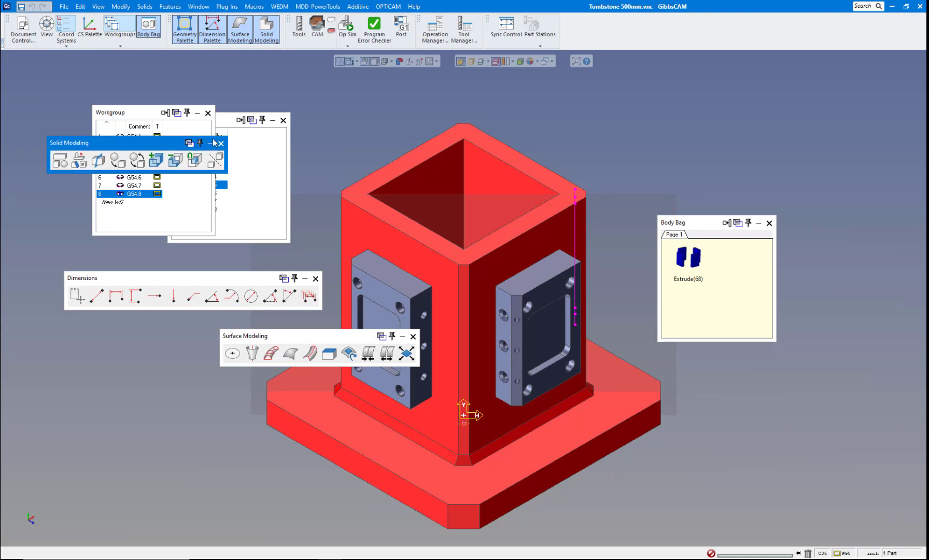
left_click(220, 143)
left_click(207, 115)
left_click(283, 120)
left_click(316, 279)
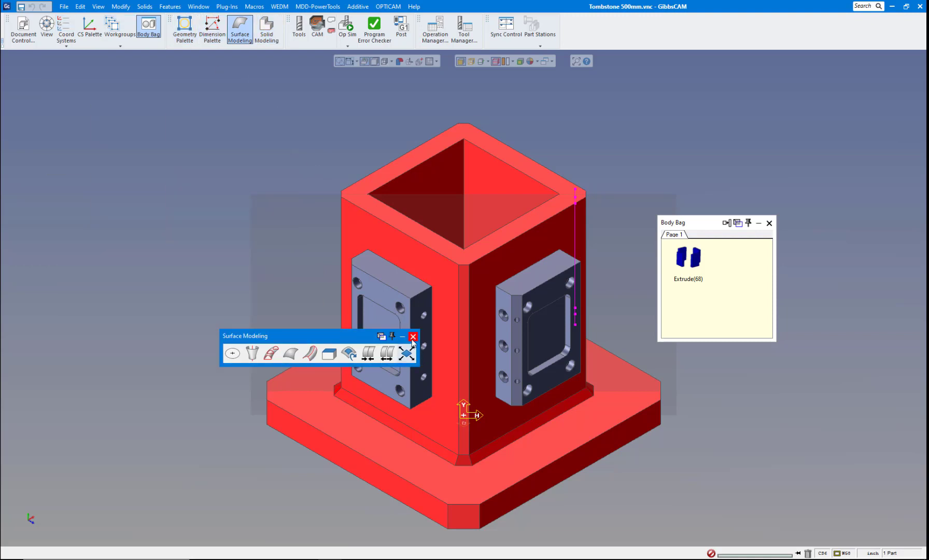
left_click(413, 337)
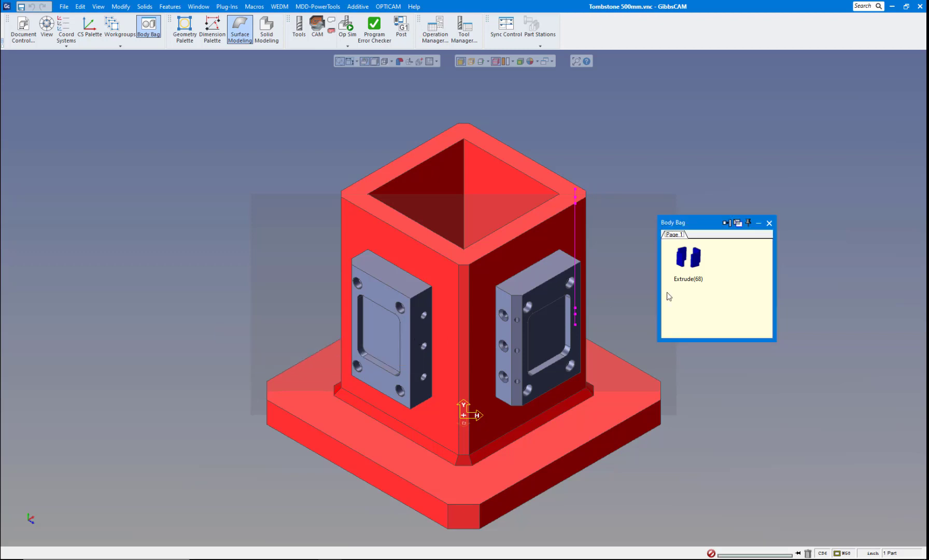
left_click(770, 223)
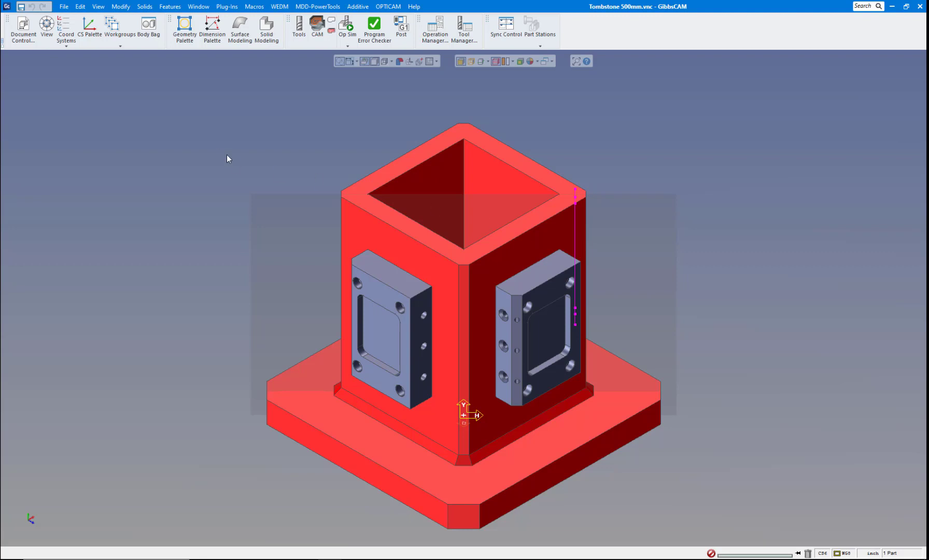
Step: Show the coordinate system and workgroup dropdown lists, then dismiss them
left_click(67, 45)
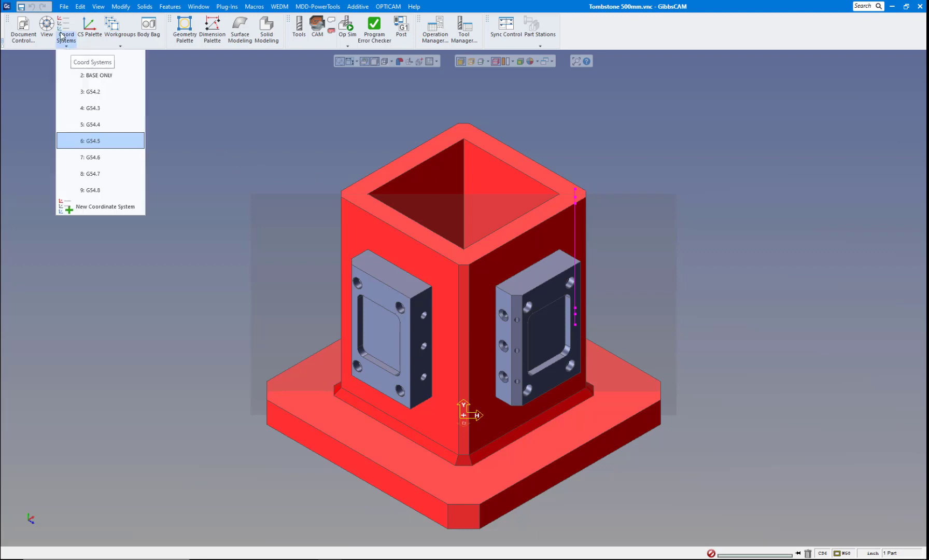
left_click(120, 42)
left_click(120, 42)
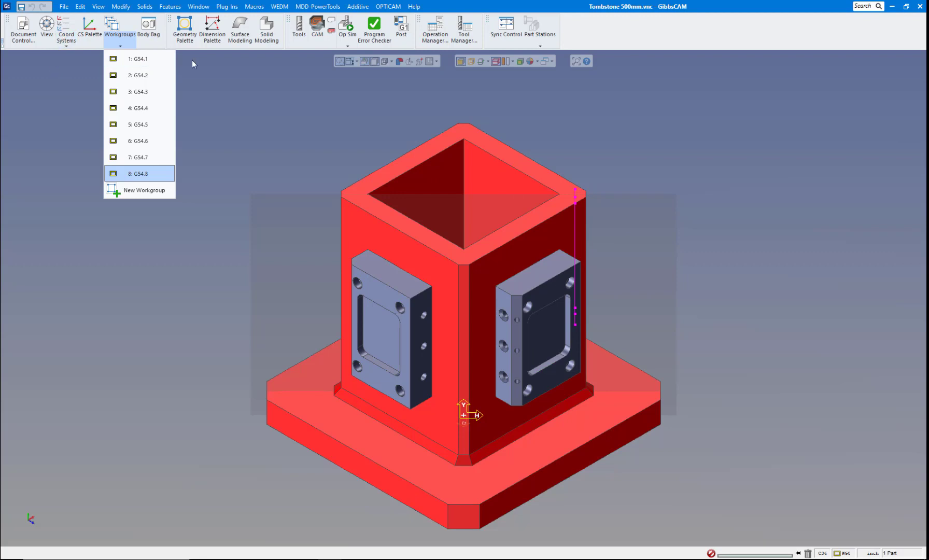
left_click(712, 253)
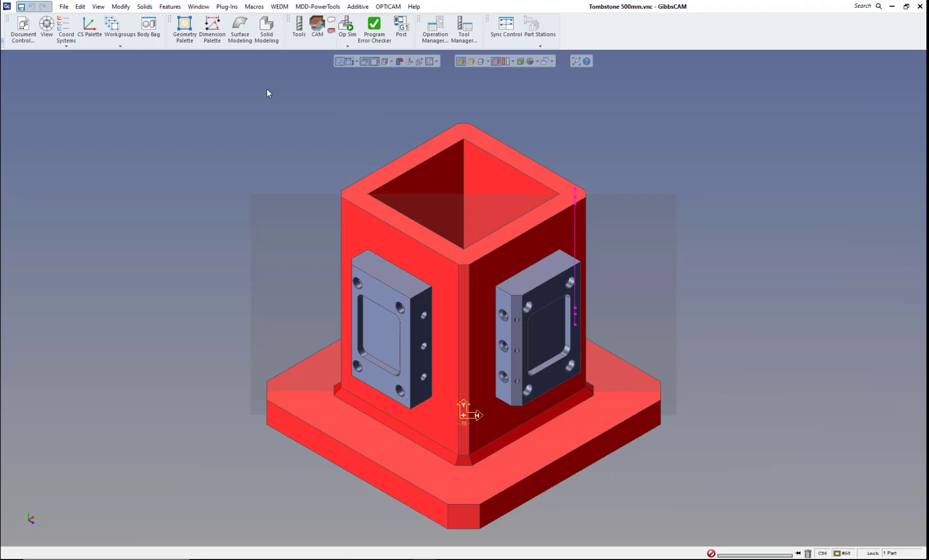
Step: Open and enlarge the Body Bag, then bag the red tombstone with Ctrl+B
left_click(149, 26)
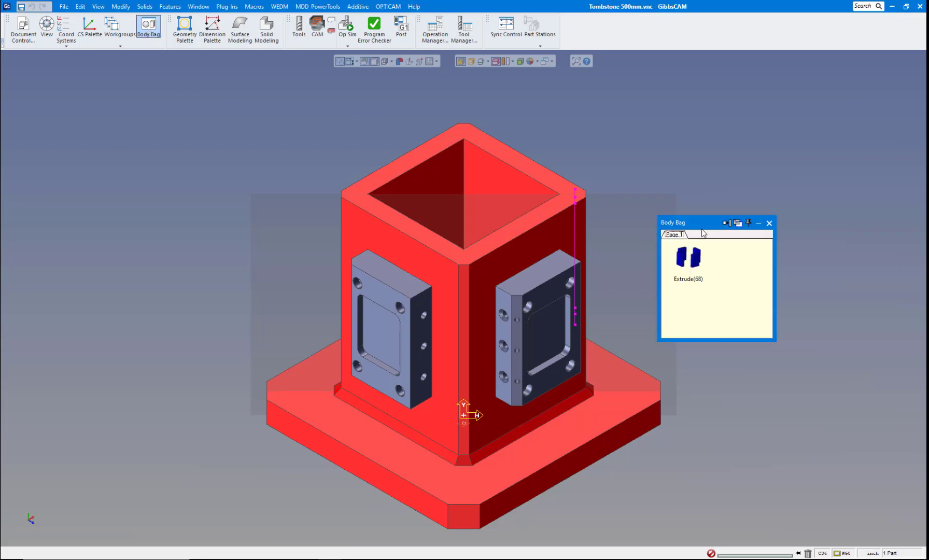
left_click_drag(703, 231, 170, 113)
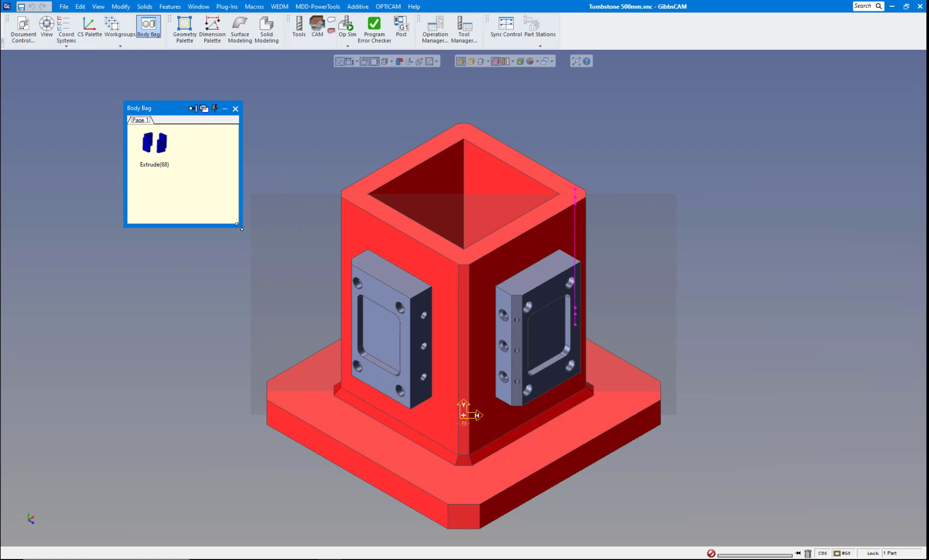
left_click_drag(239, 226, 309, 343)
left_click(419, 257)
key("ctrl+b")
Step: Bag the front pocket, left, upper and lower pocket plates with Ctrl+B
left_click(382, 287)
key("ctrl+b")
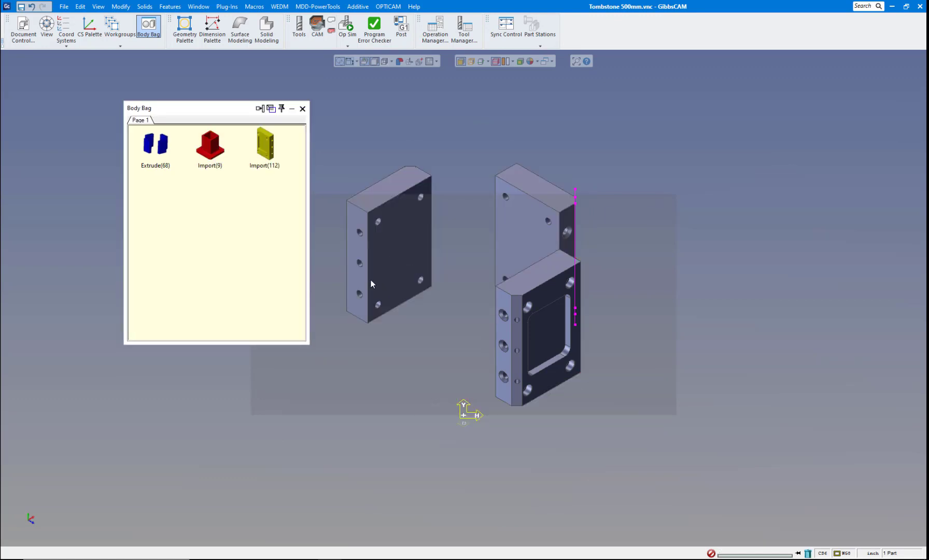
left_click(230, 118)
left_click_drag(230, 117, 205, 98)
left_click(374, 208)
key("ctrl+b")
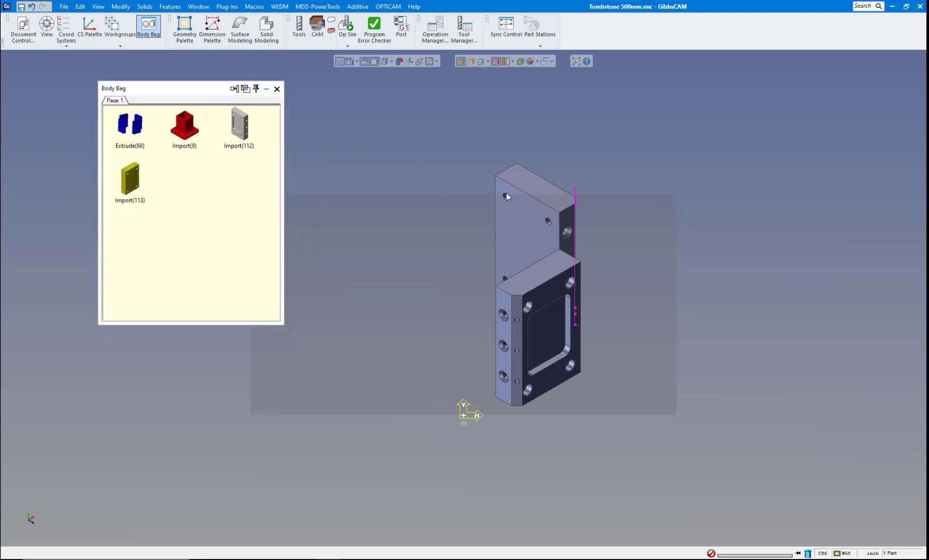
left_click(525, 200)
key("ctrl+b")
left_click(535, 286)
key("ctrl+b")
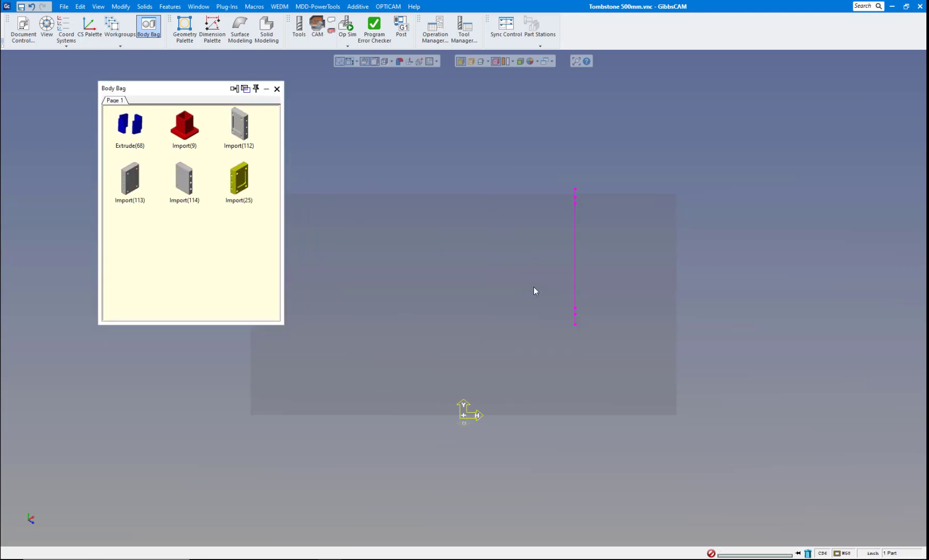
left_click(264, 229)
Step: Set the Page 1 background color to light green (128, 255, 128)
right_click(176, 110)
left_click(117, 105)
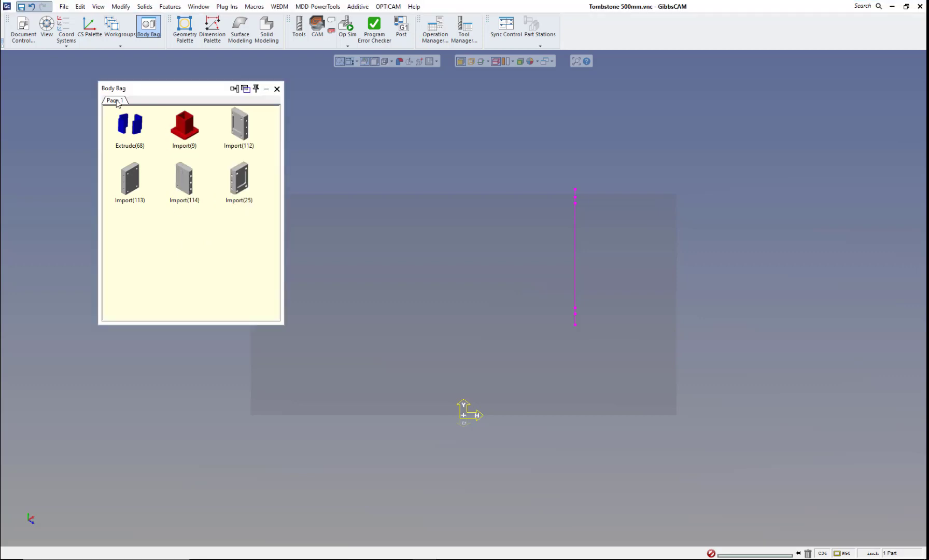
right_click(116, 102)
left_click(160, 166)
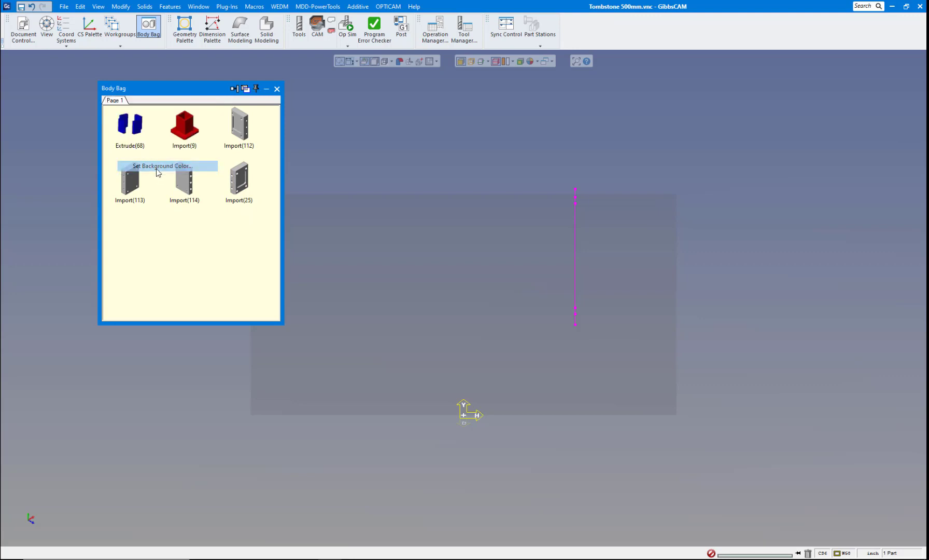
left_click_drag(196, 131, 558, 189)
left_click(480, 210)
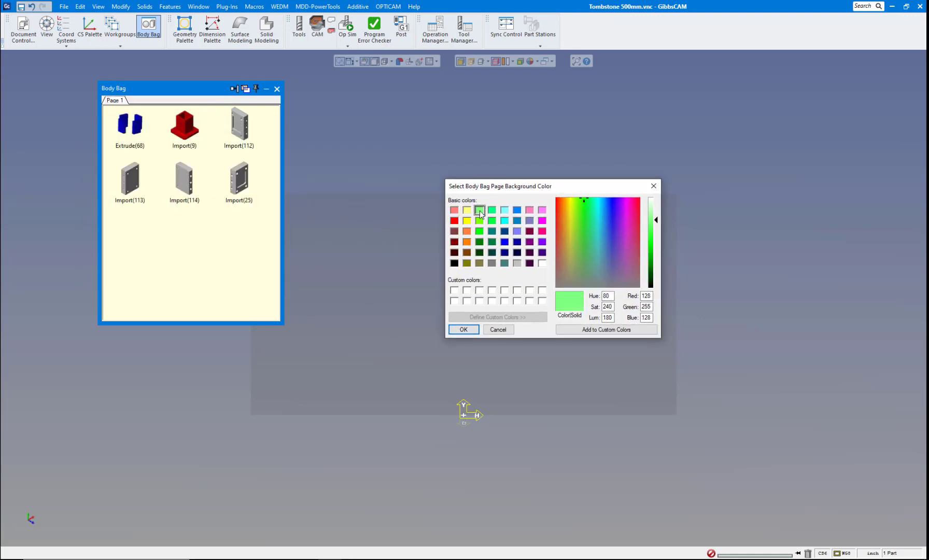
left_click(466, 330)
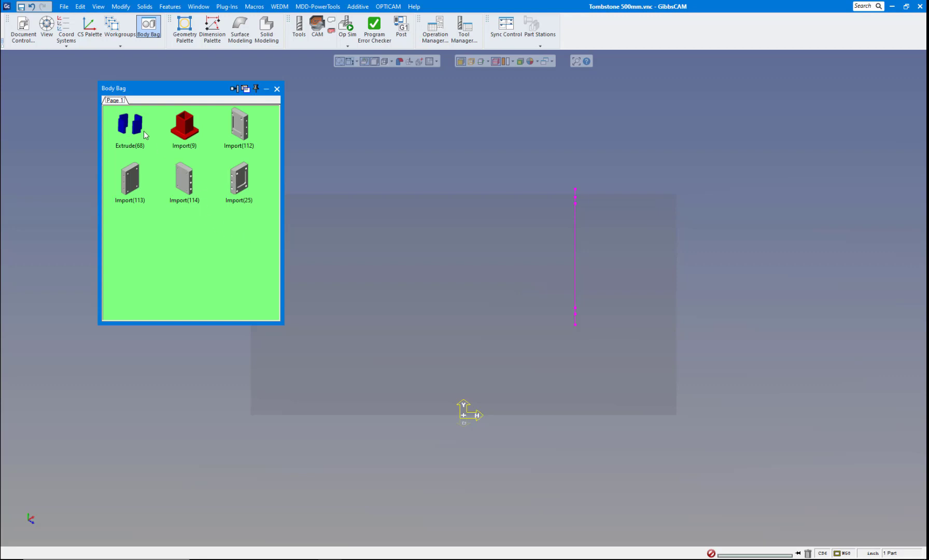
Step: Move the Body Bag page tabs to the bottom, then back to the top
right_click(119, 101)
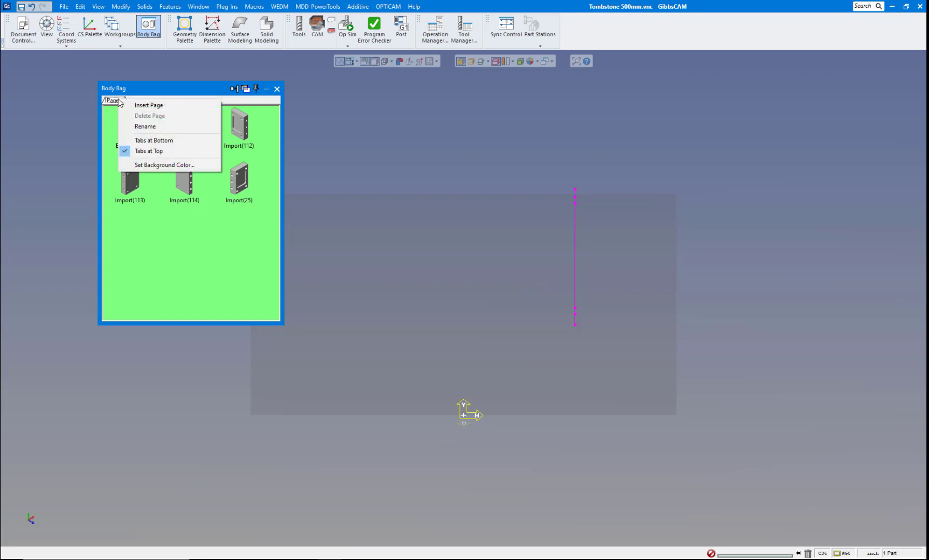
left_click(154, 140)
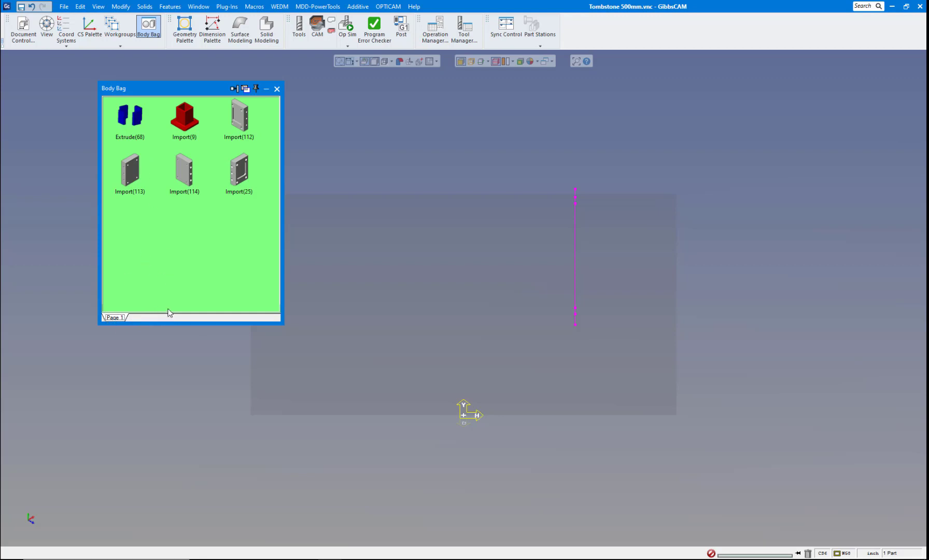
right_click(115, 318)
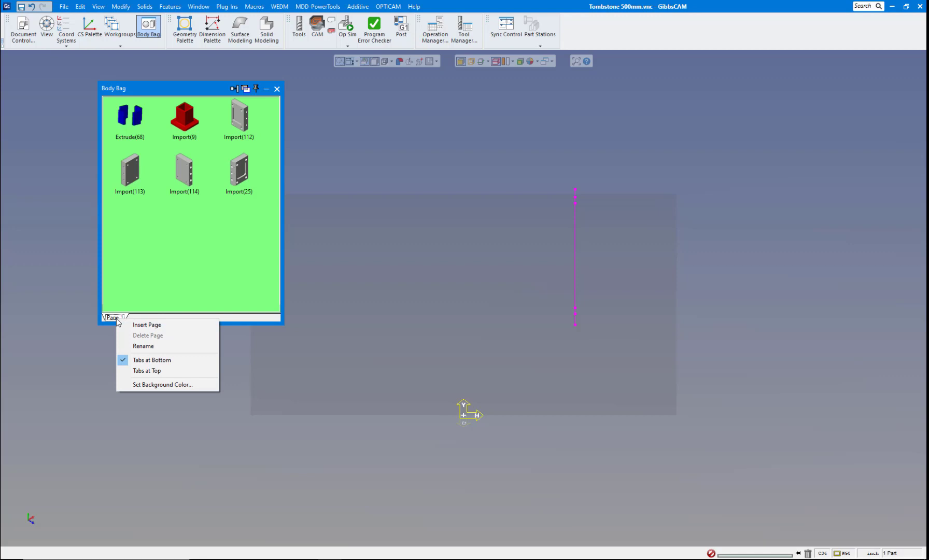
left_click(148, 370)
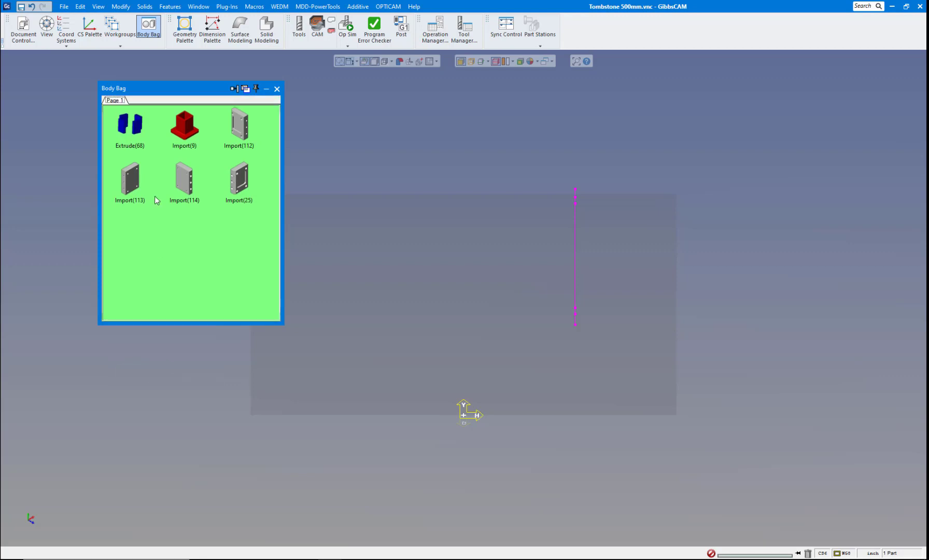
Step: Insert two new pages, New Page 2 and New Page 3, then return to Page 1
right_click(119, 99)
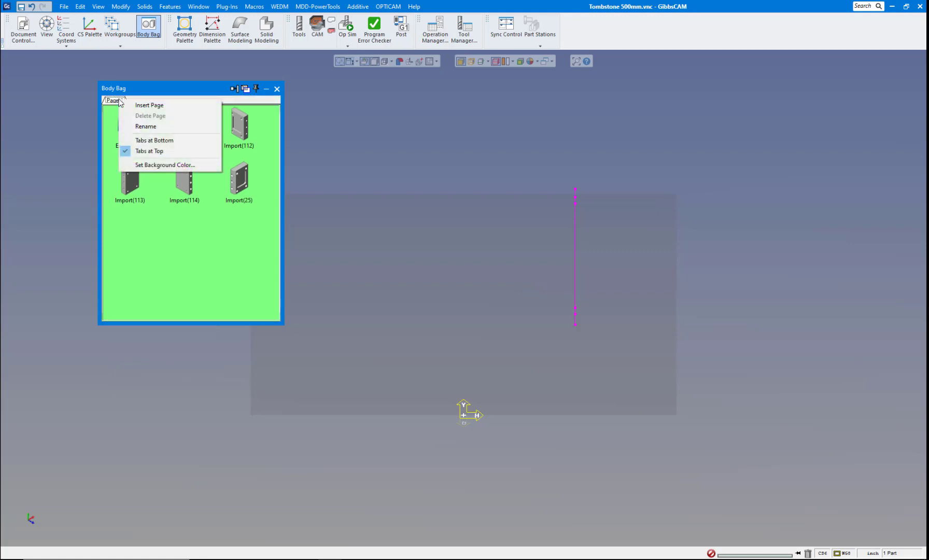
left_click(148, 106)
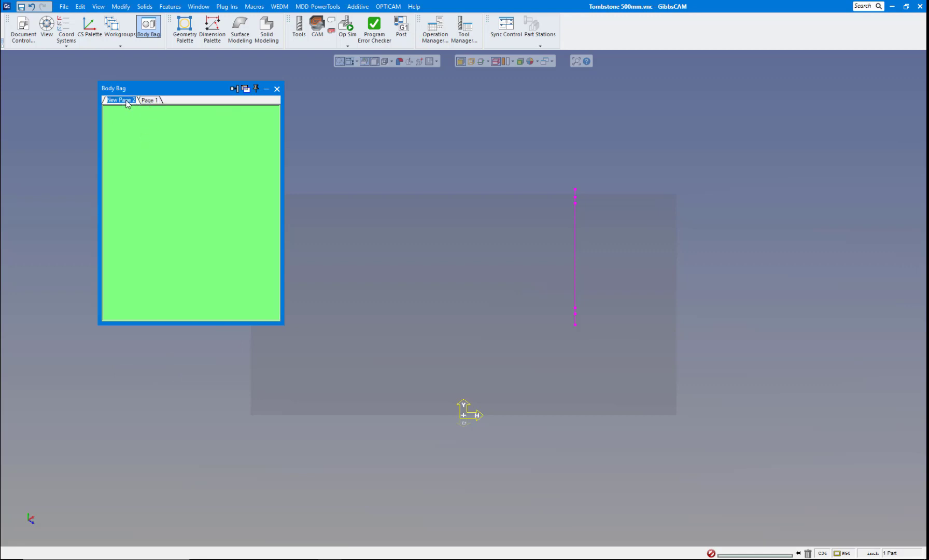
left_click(149, 101)
right_click(149, 102)
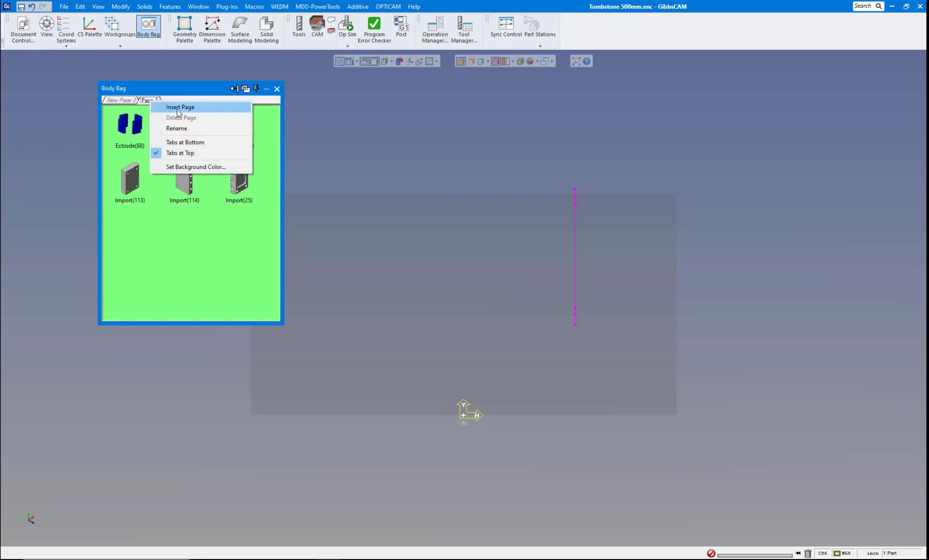
left_click(177, 109)
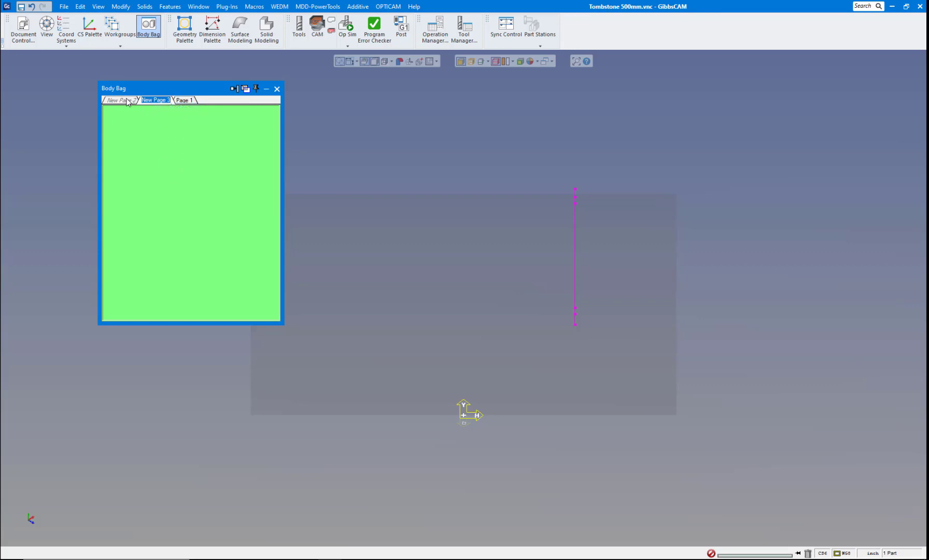
left_click(183, 101)
left_click(123, 100)
left_click(184, 101)
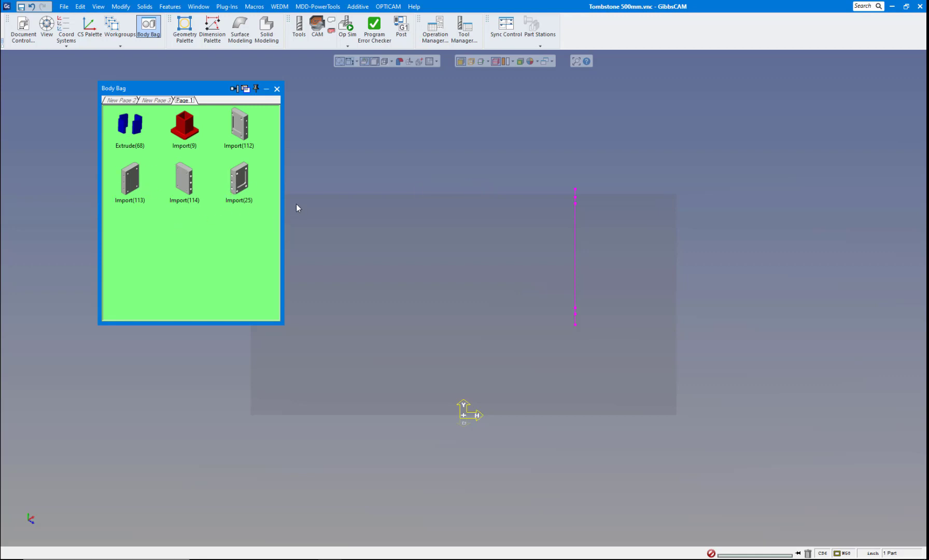
Step: Set the New Page 2 background color to white
right_click(125, 102)
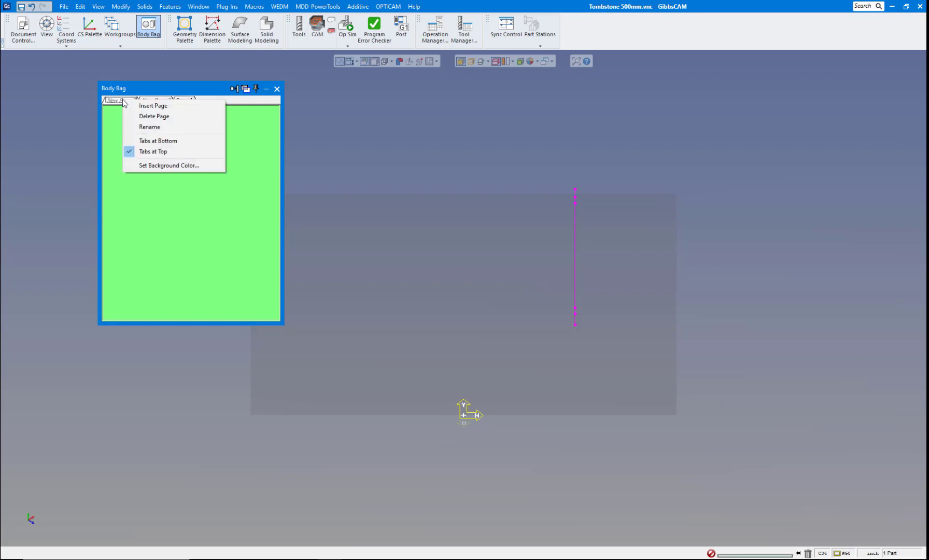
left_click(155, 166)
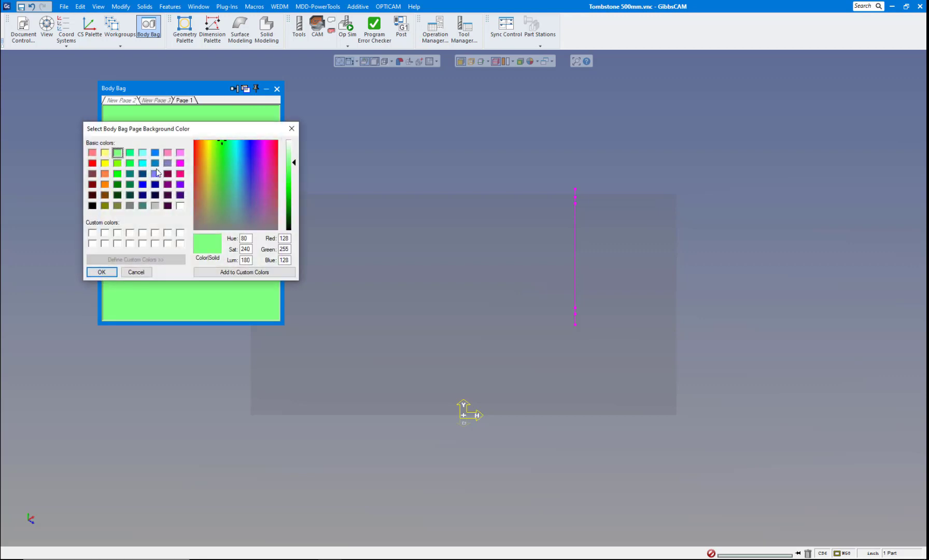
left_click(180, 205)
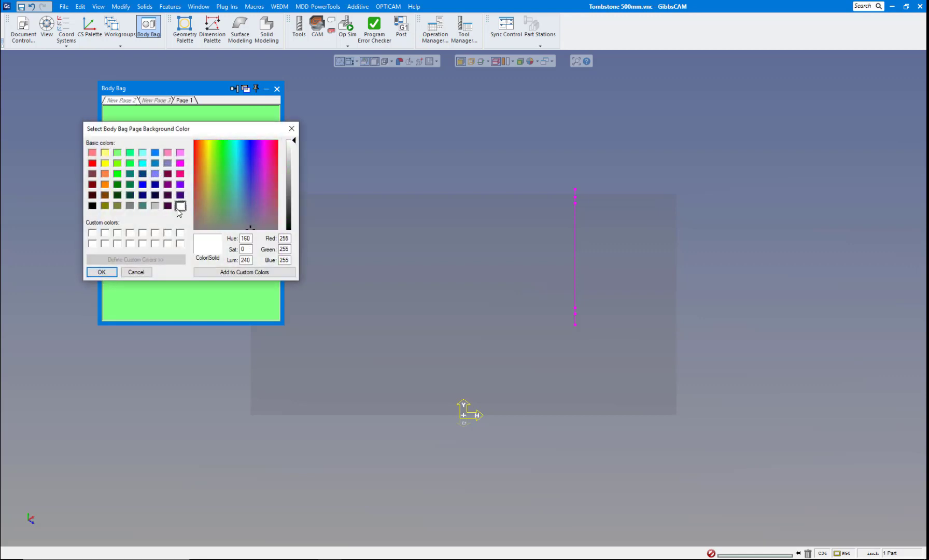
left_click(102, 271)
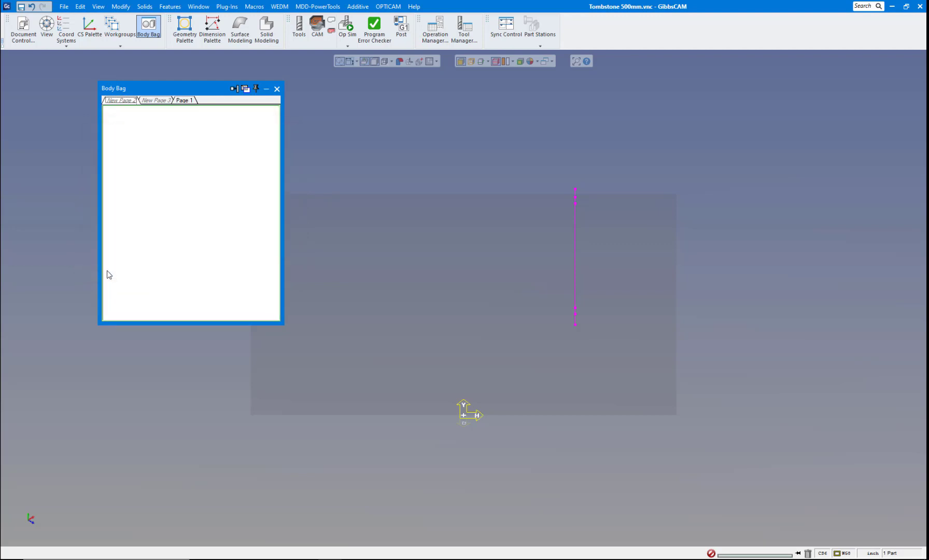
Step: Browse New Page 2, Page 1 and New Page 3, then close the Body Bag
left_click(164, 101)
left_click(184, 101)
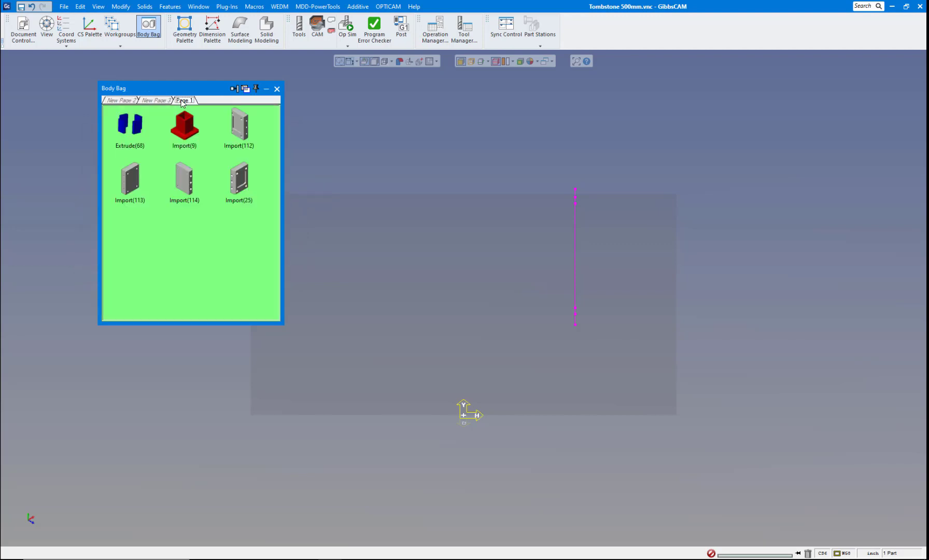
left_click(153, 101)
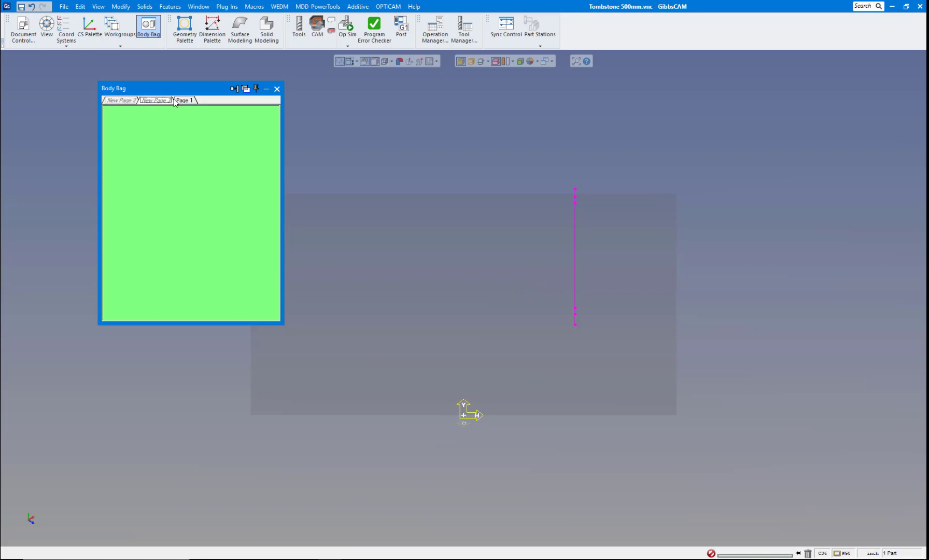
left_click(177, 100)
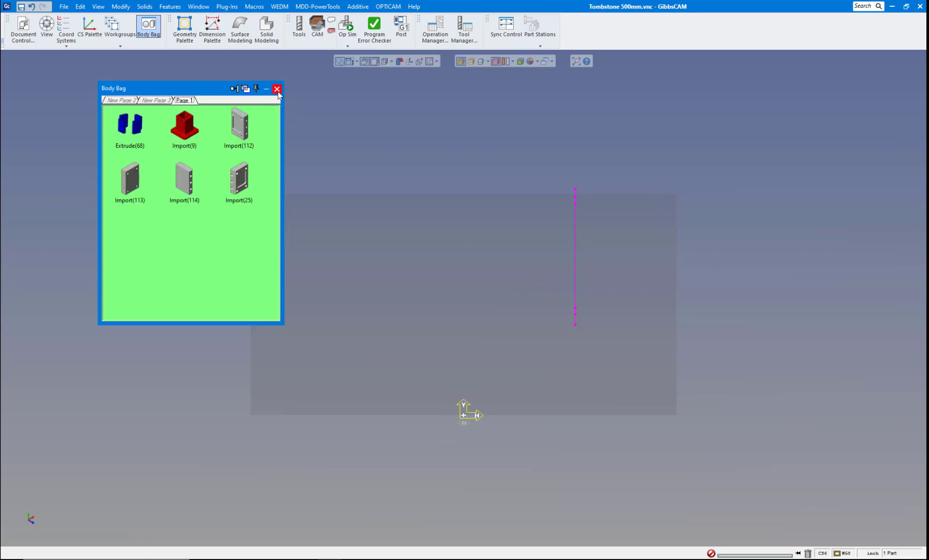
left_click(278, 89)
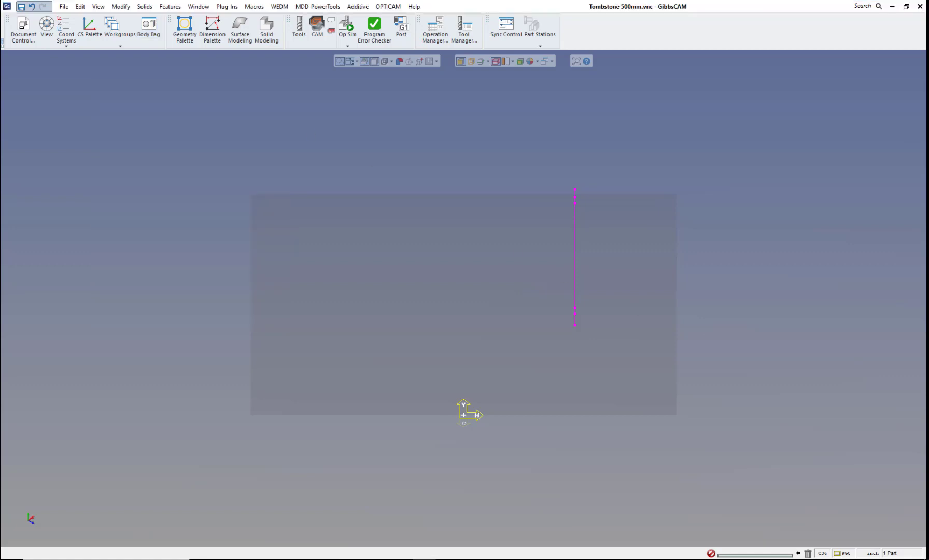
Step: In isometric view, bag the red tombstone body, close the Body Bag and reorient the four plates
mouse_move(48, 547)
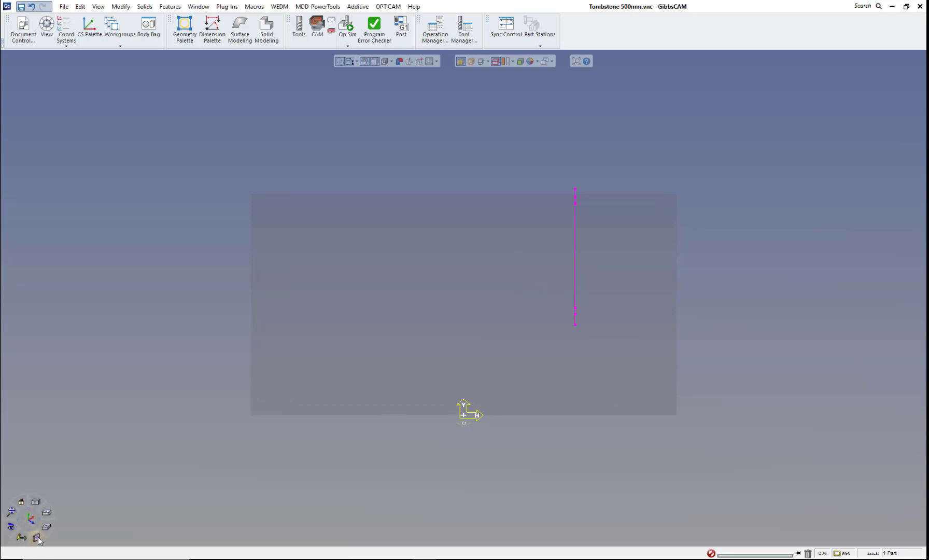
left_click(11, 511)
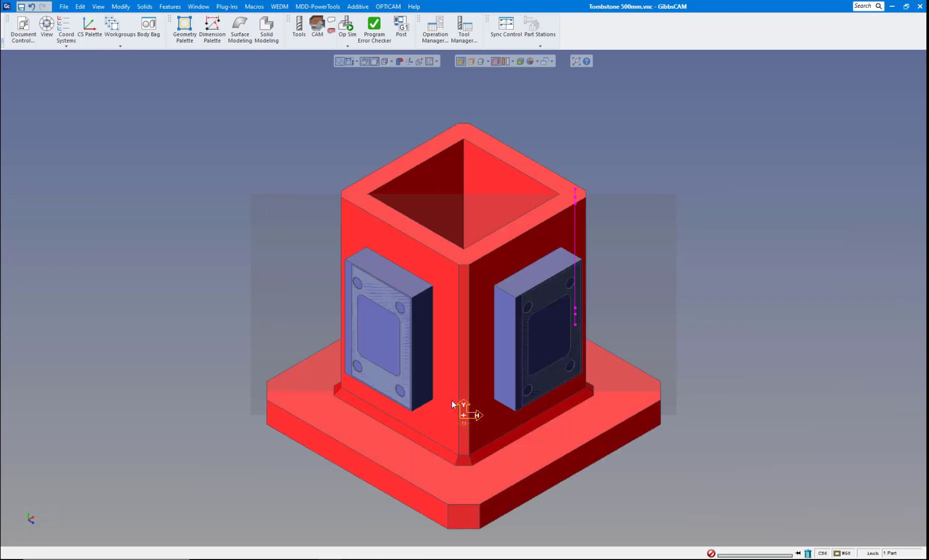
left_click(461, 337)
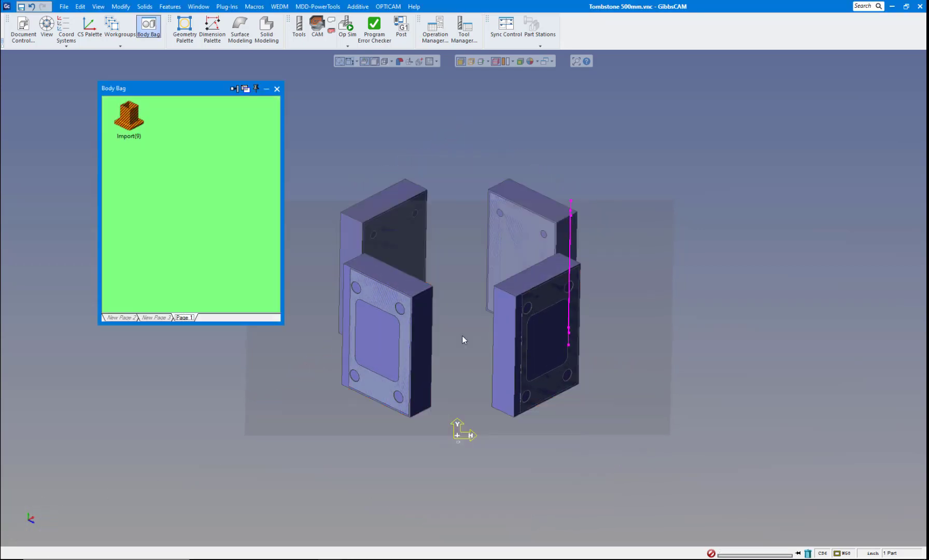
left_click(277, 89)
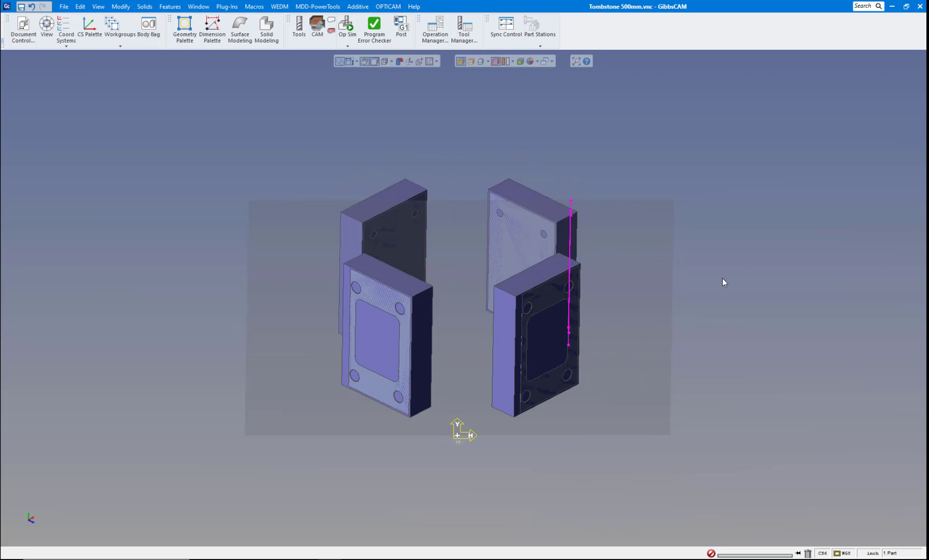
scroll(707, 290, "up", 2)
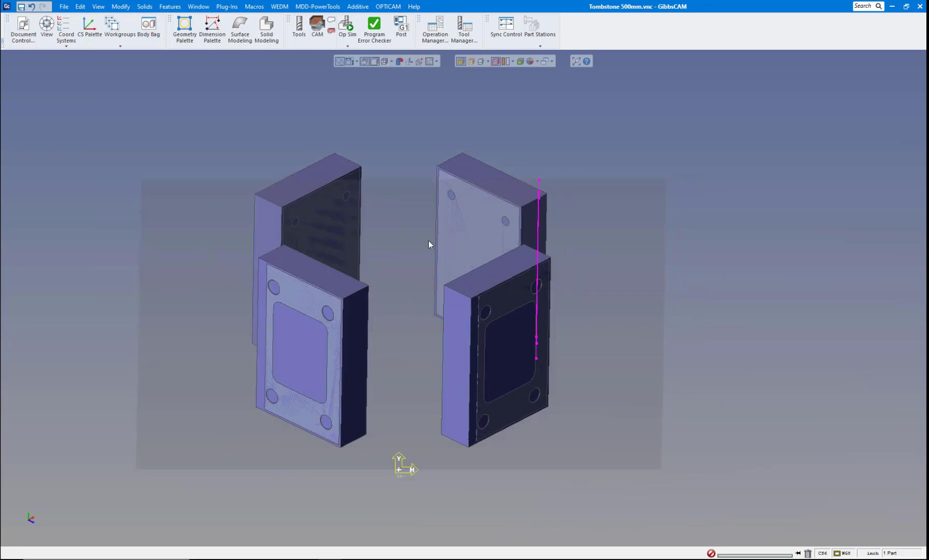
left_click(21, 527)
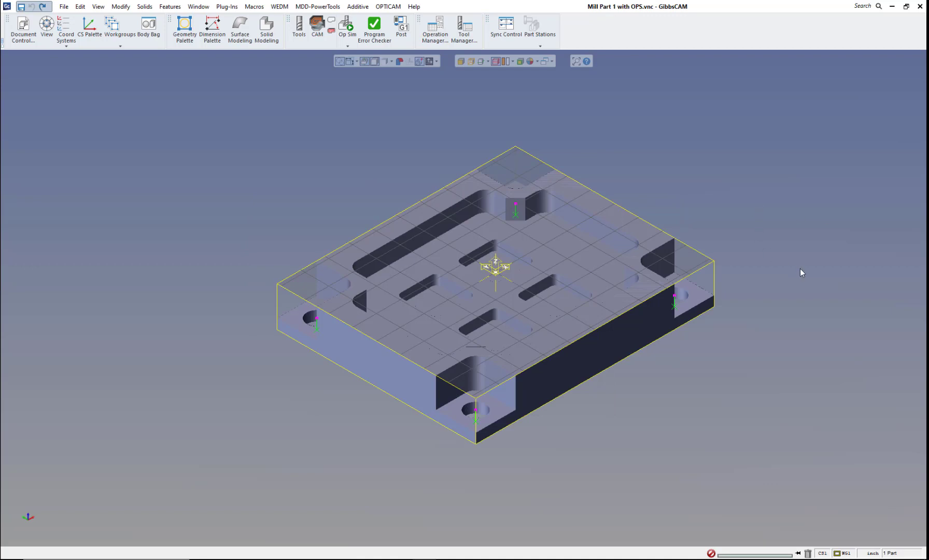
Step: Select the plate's front-left side face and apply Align Face to CS
left_click(749, 232)
scroll(748, 232, "up", 5)
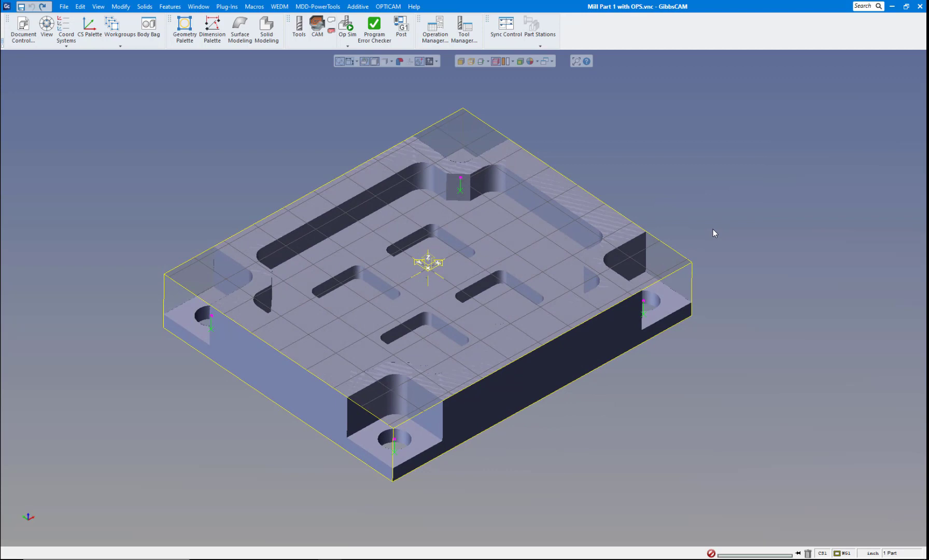
scroll(709, 271, "down", 4)
middle_click_drag(710, 272, 370, 372)
left_click(357, 361)
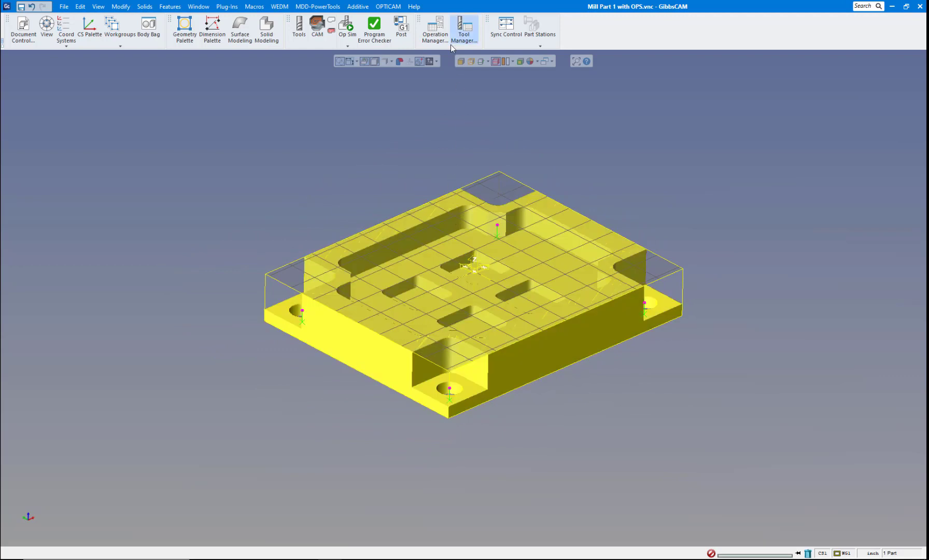
left_click(380, 356)
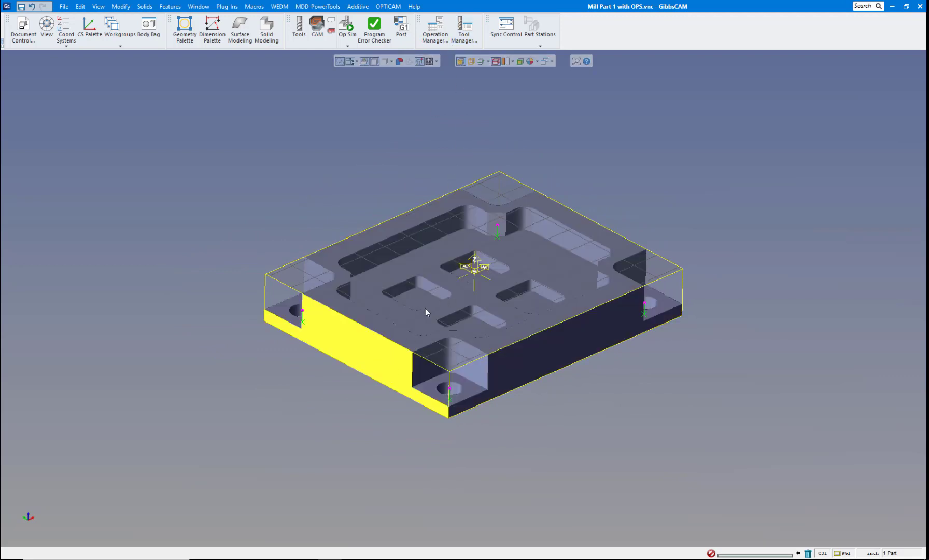
right_click(349, 349)
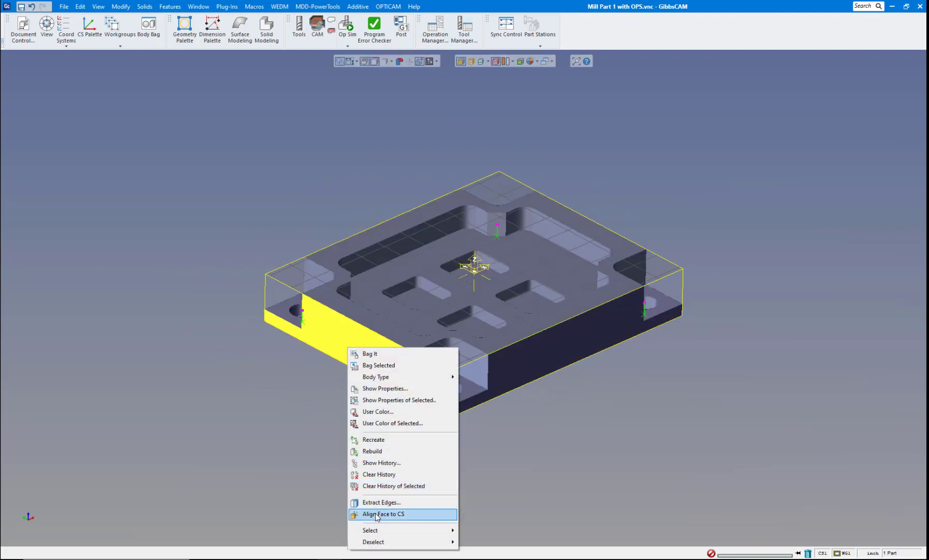
left_click(393, 518)
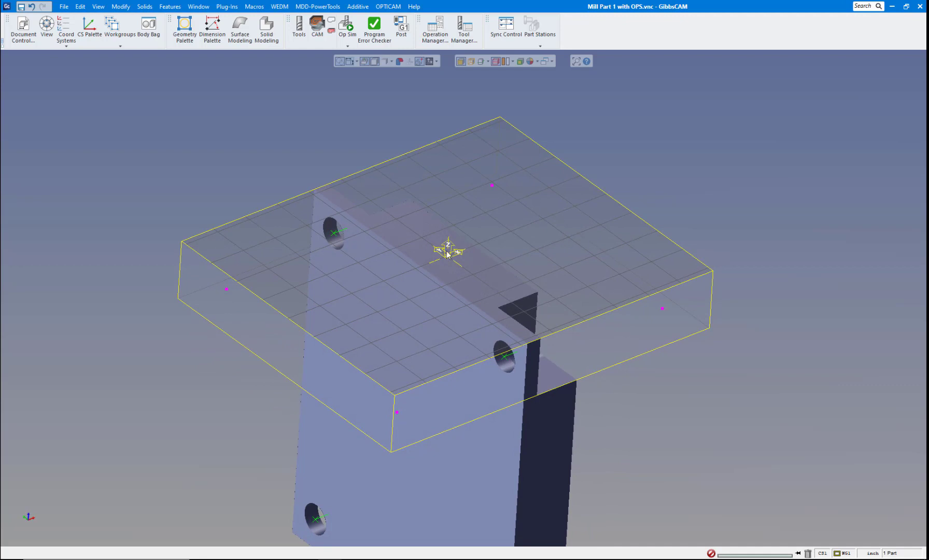
Step: Align the long narrow face to CS, standing the plate upright
left_click(468, 280)
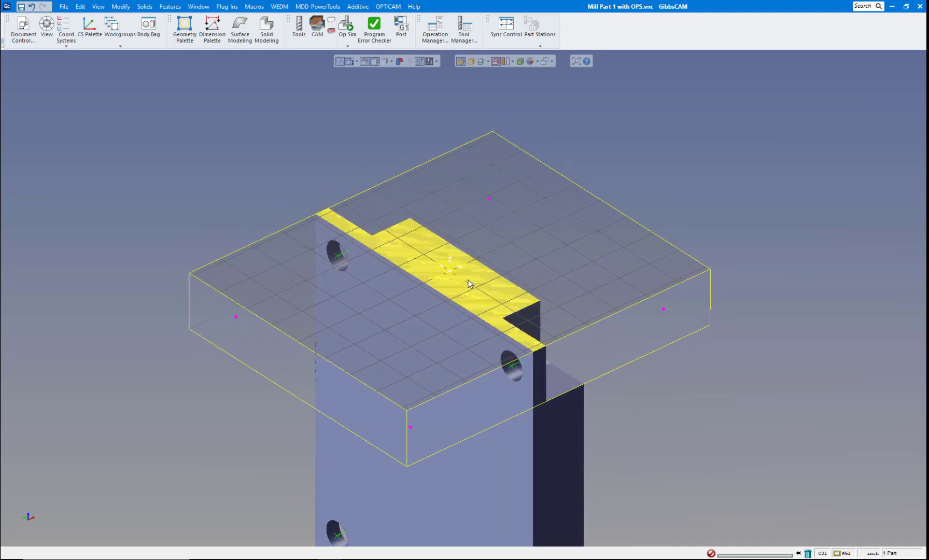
right_click(468, 280)
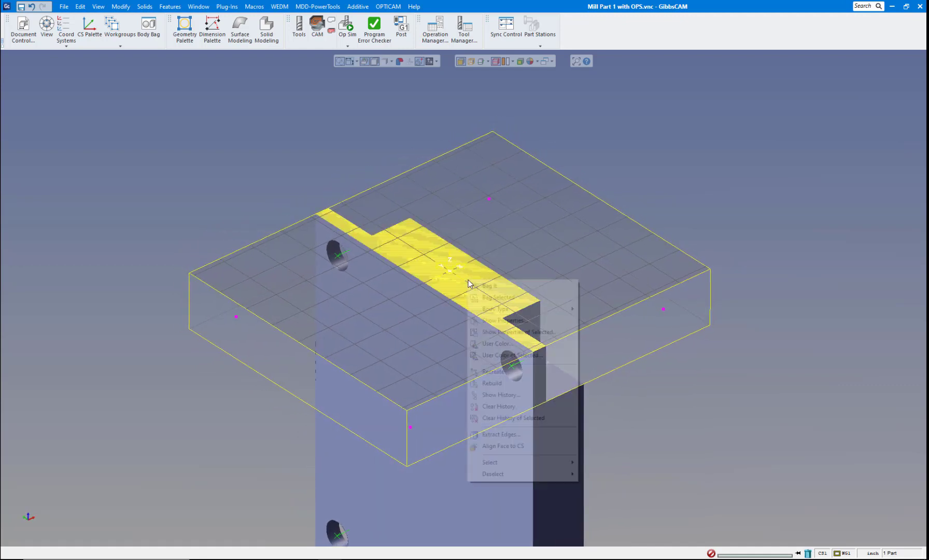
left_click(501, 447)
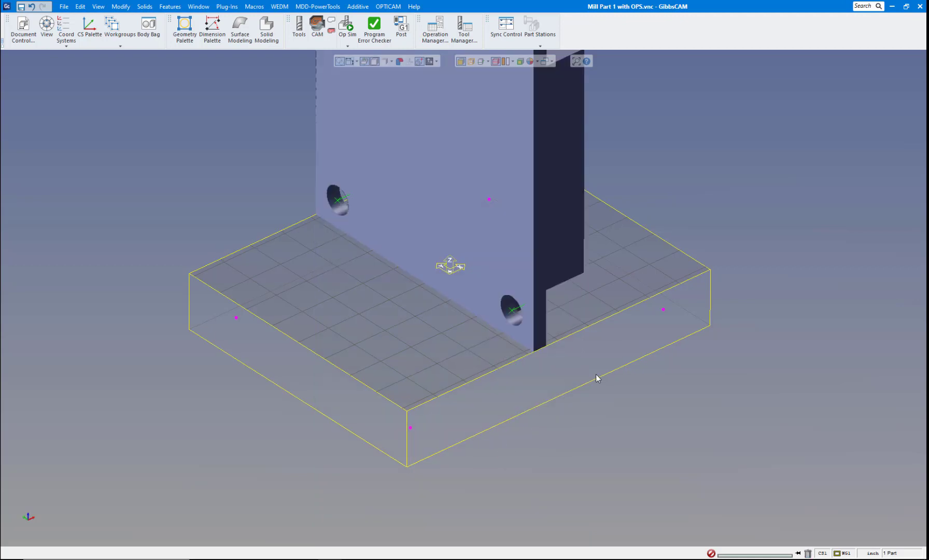